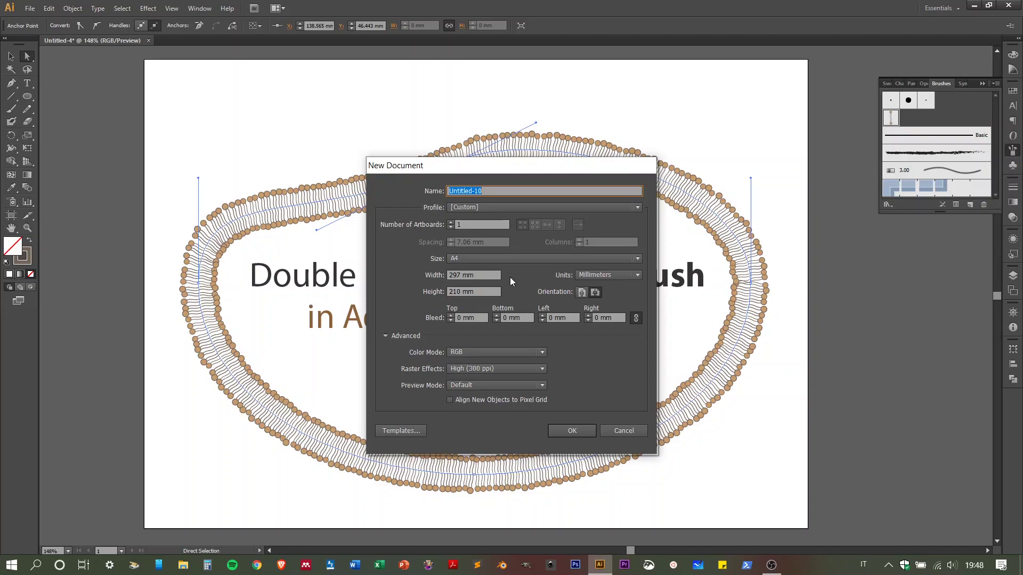
Create a one-artboard A4 landscape RGB document and draw a circle about 18 mm across in the artboard's upper half
left_click(571, 427)
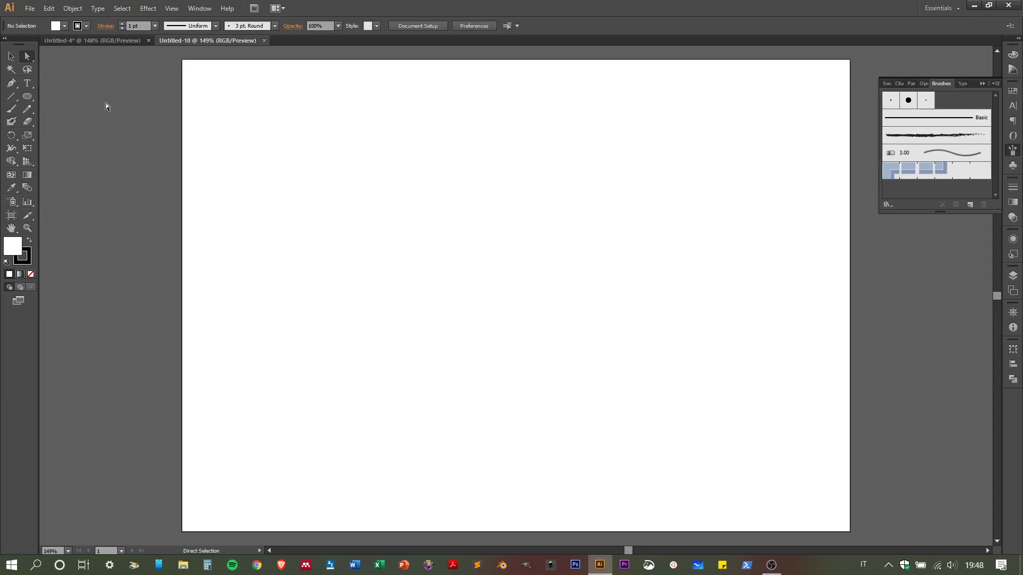
left_click(30, 98)
left_click_drag(372, 188, 405, 230)
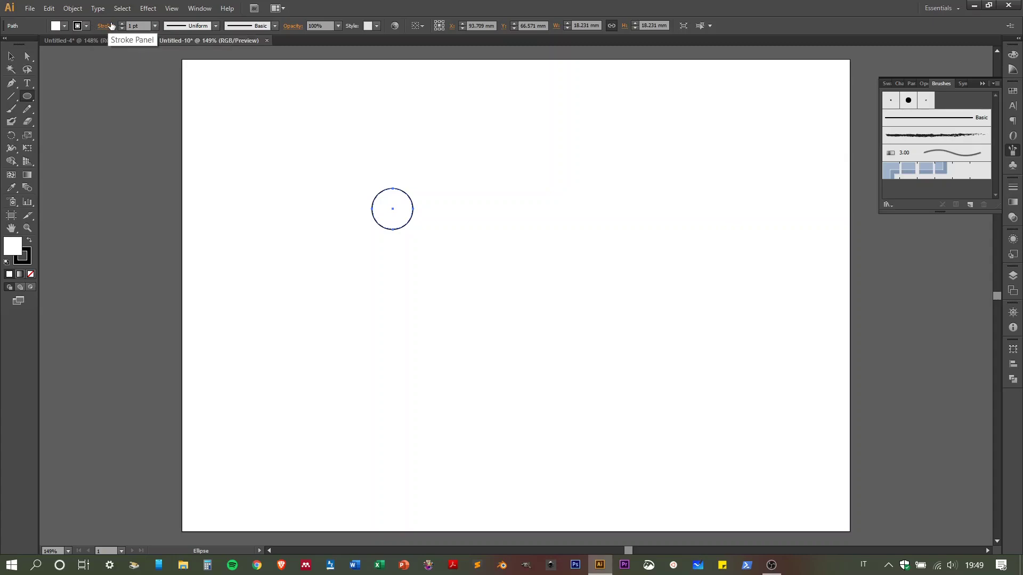
Give the circle a 5 pt stroke in the grey-brown swatch R=115 G=99 B=87
left_click(121, 23)
left_click(121, 23)
left_click(121, 23)
left_click(121, 23)
left_click(87, 25)
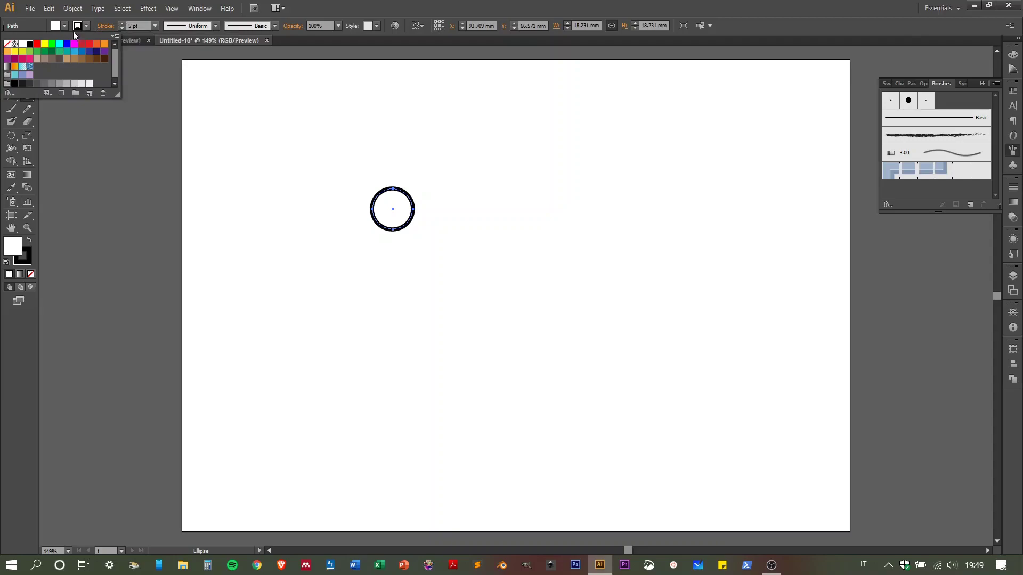
left_click(38, 59)
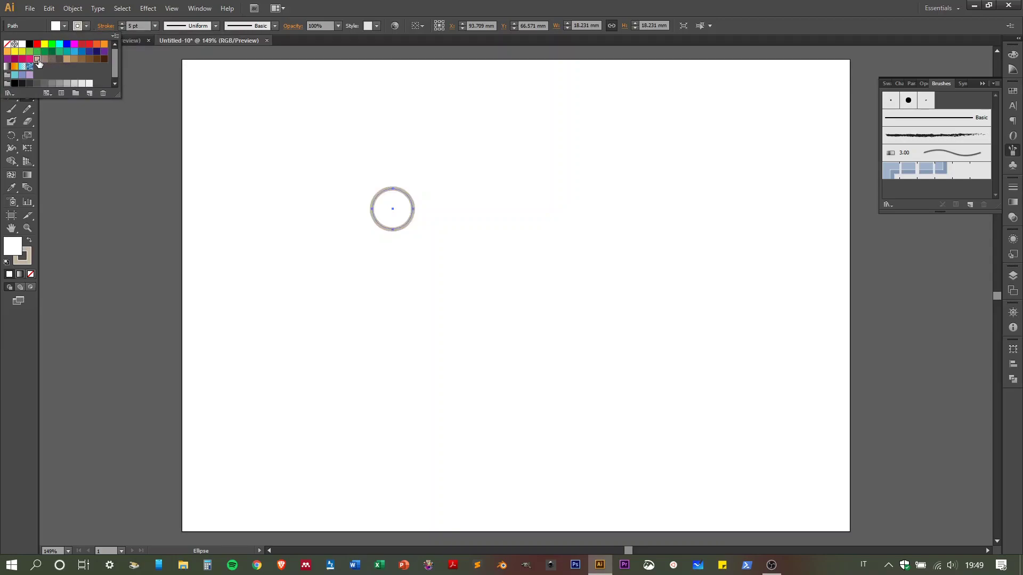
left_click(51, 60)
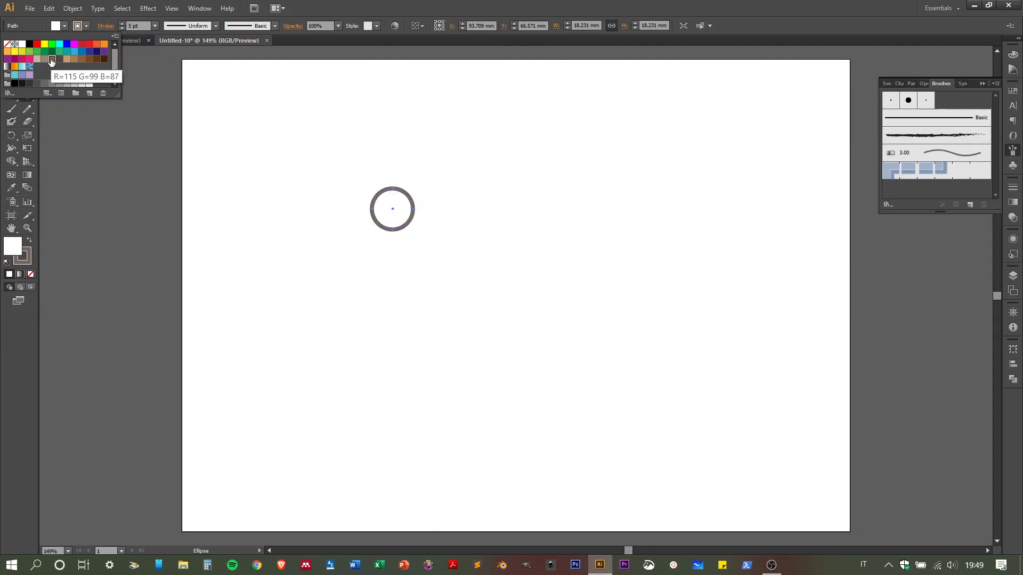
Fill the circle with the light beige colour ddd6ce
left_click(64, 27)
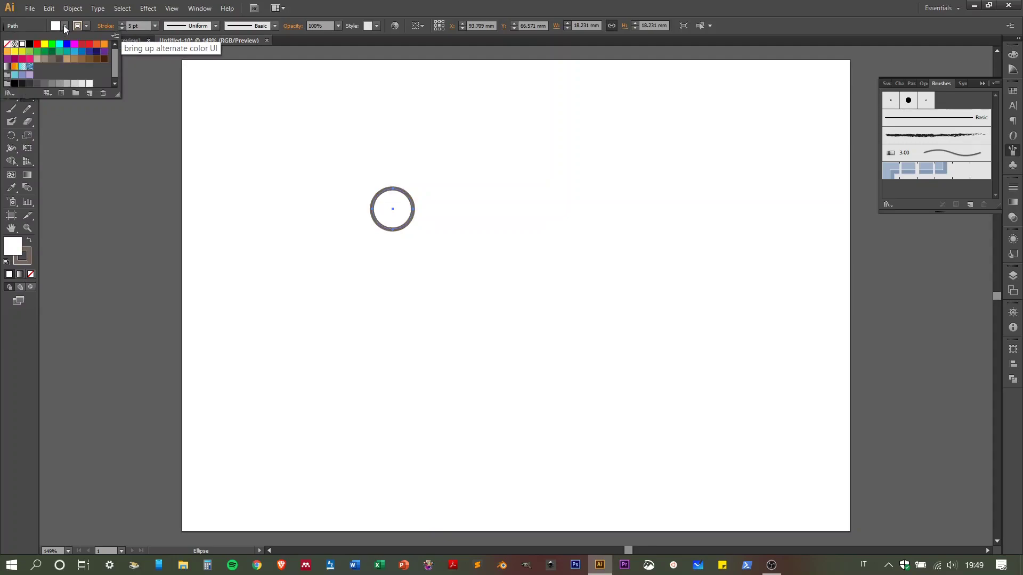
left_click(38, 60)
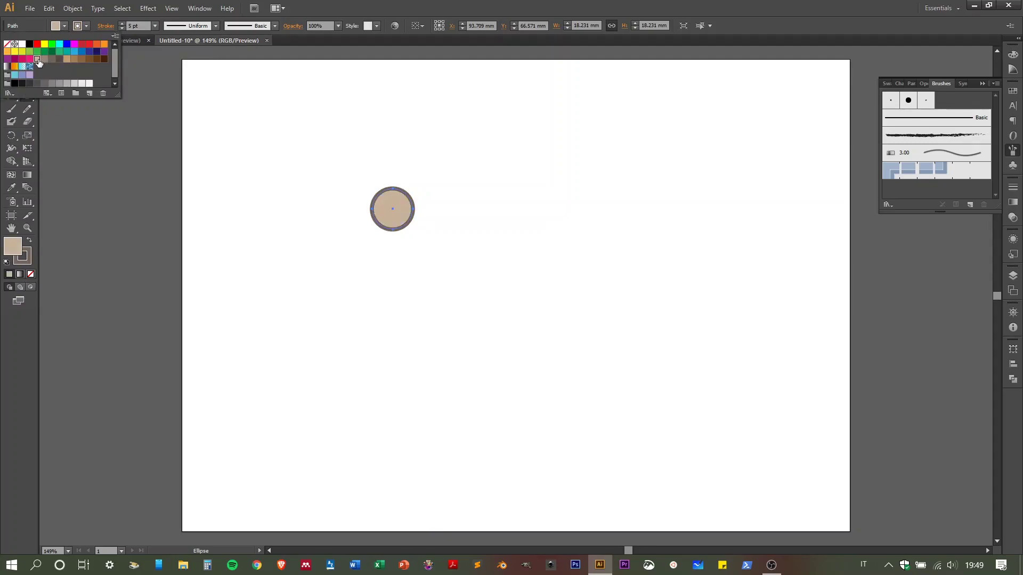
left_click(67, 59)
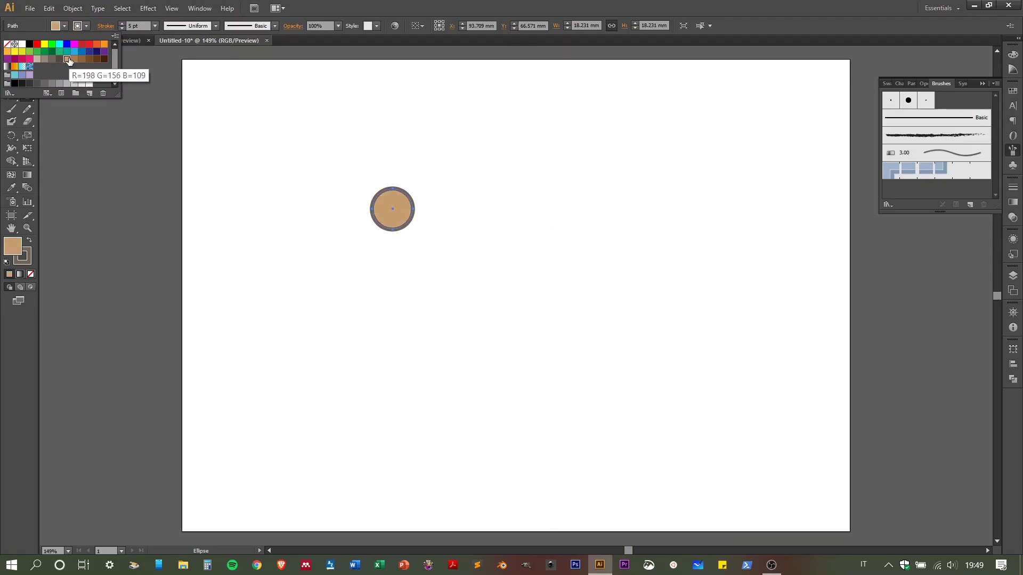
left_click(38, 60)
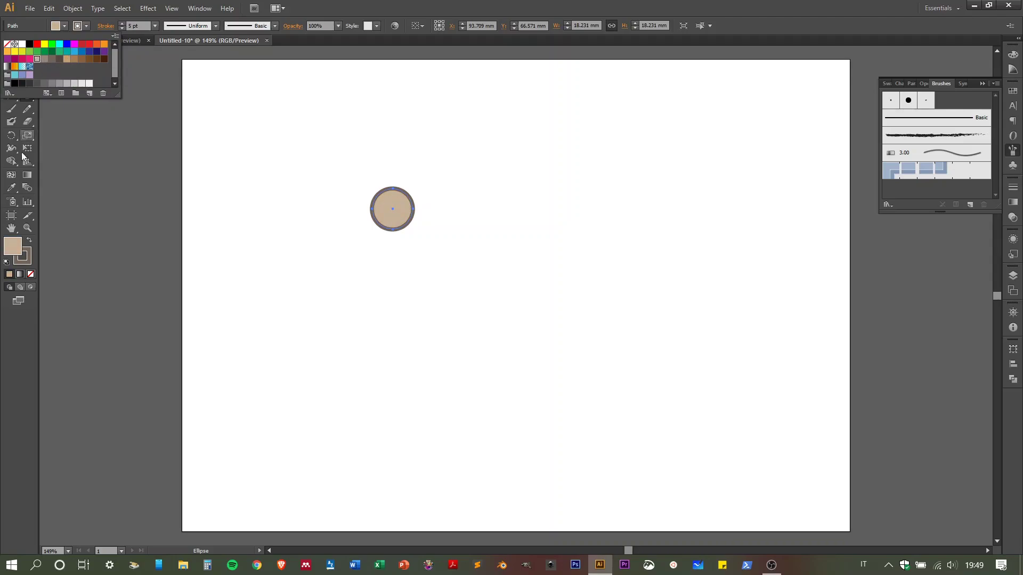
double_click(19, 247)
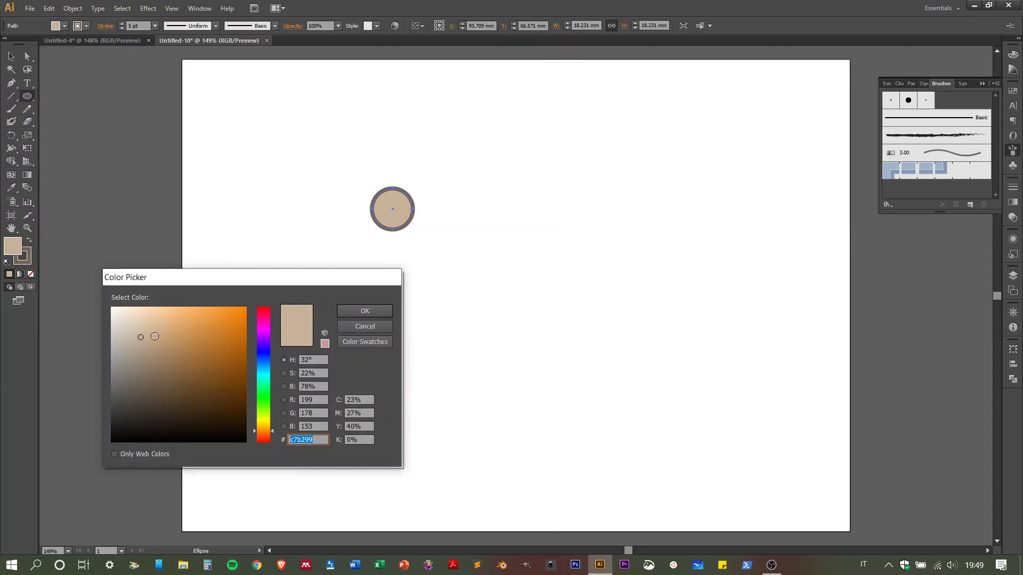
mouse_move(128, 337)
left_mouse_down()
mouse_move(144, 326)
mouse_move(120, 325)
left_mouse_up()
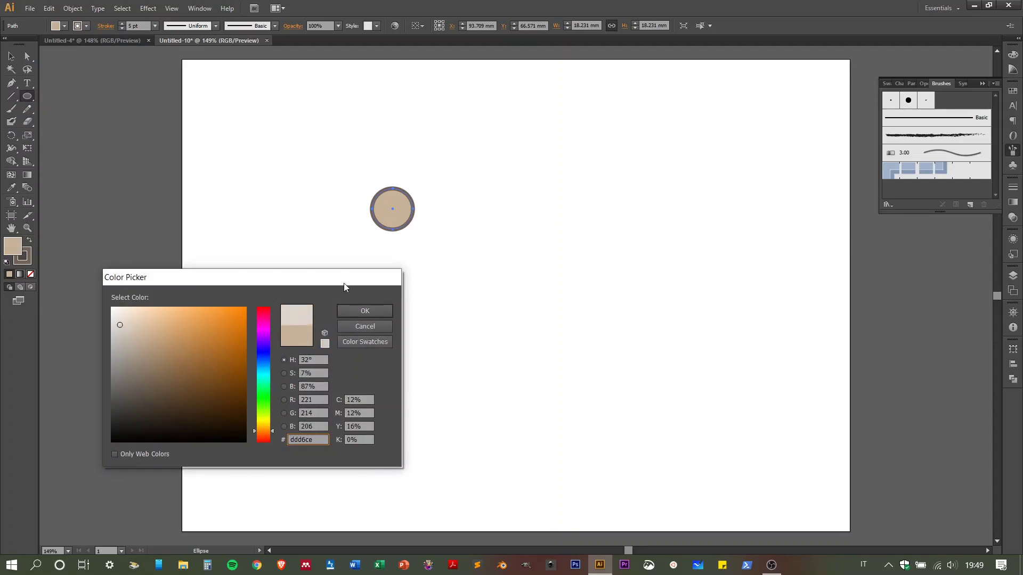
left_click(358, 310)
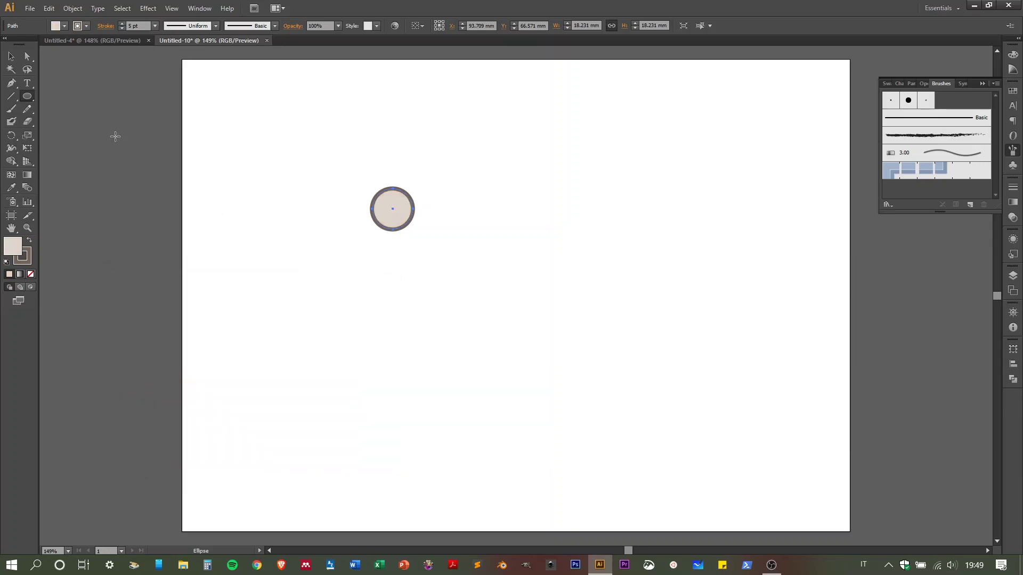
Draw a vertical line about 49 mm long down from the circle's lower edge and place a parallel copy beside it as a second tail
left_click(11, 96)
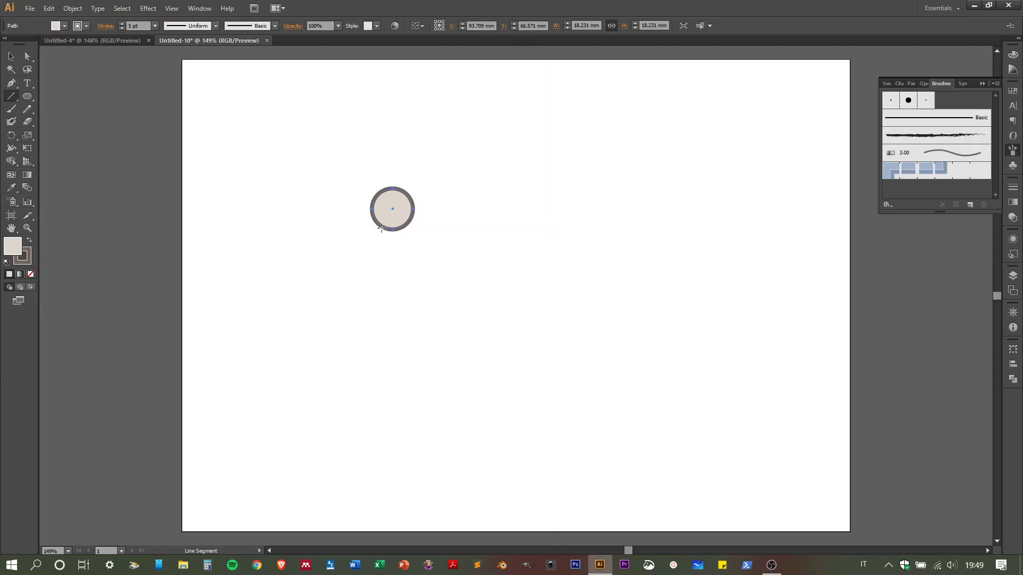
left_click_drag(382, 228, 387, 336)
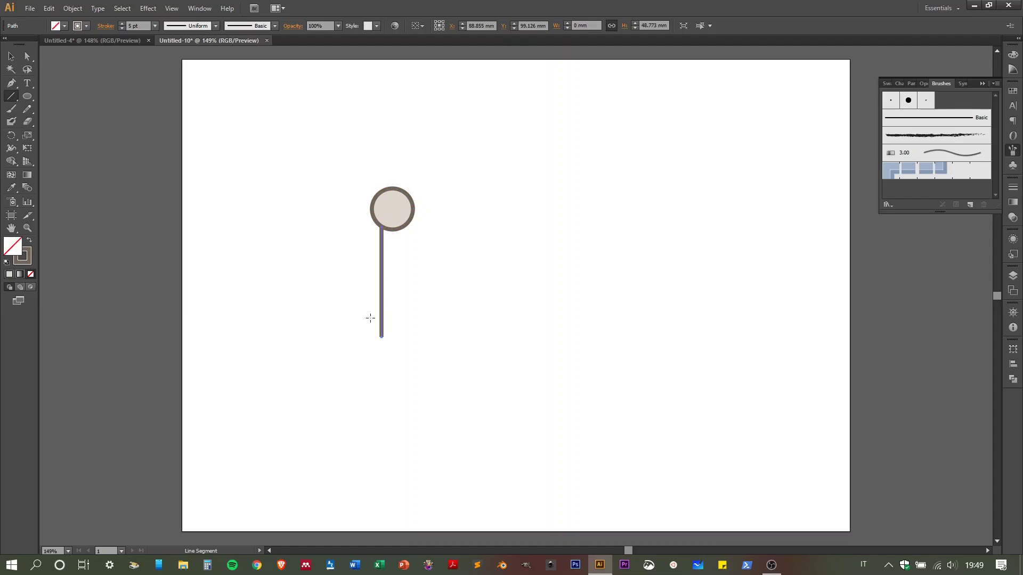
key("v")
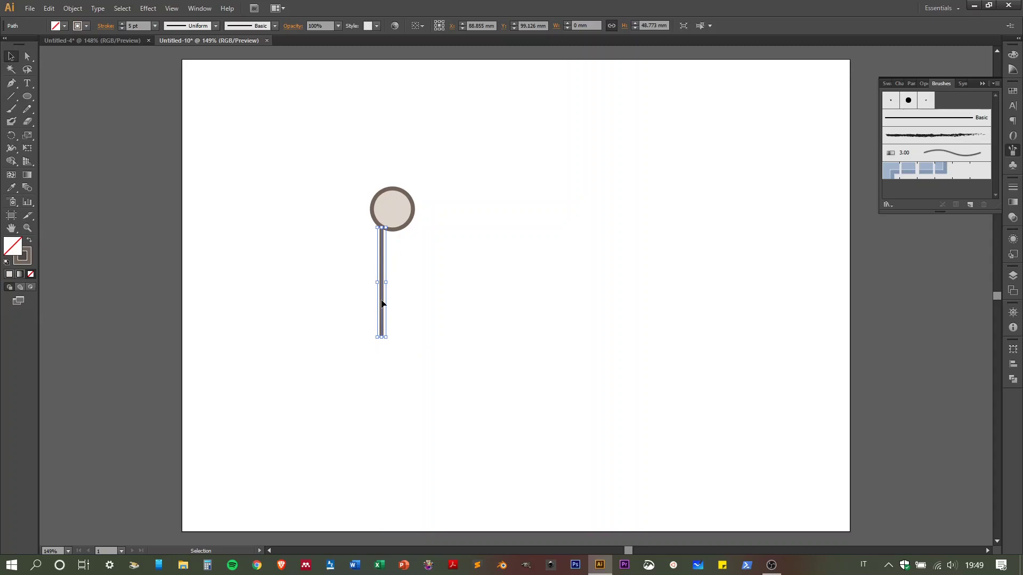
left_click_drag(382, 303, 403, 308)
left_click(432, 339)
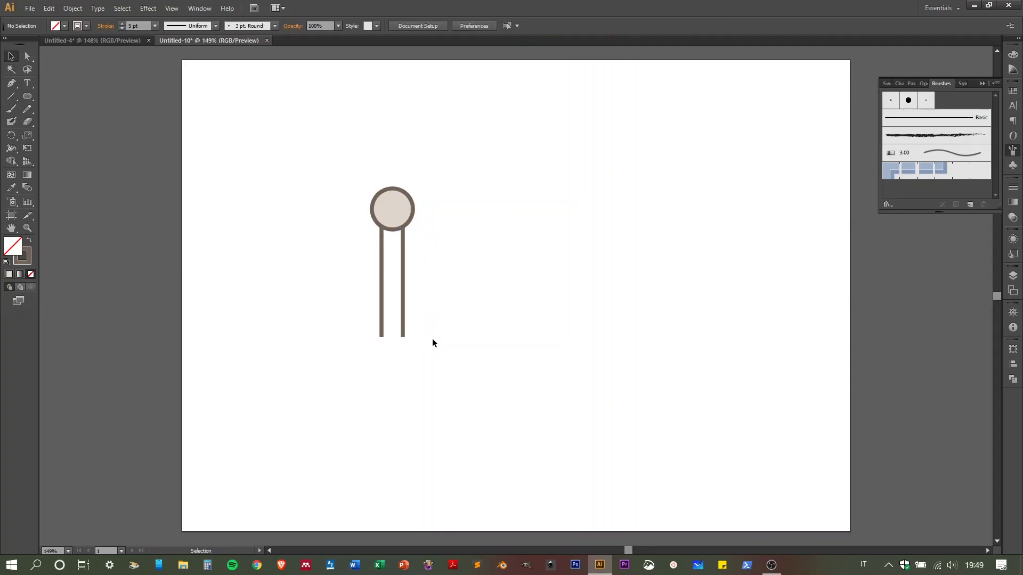
Apply round caps to the strokes of both tail lines
left_click_drag(432, 350, 359, 314)
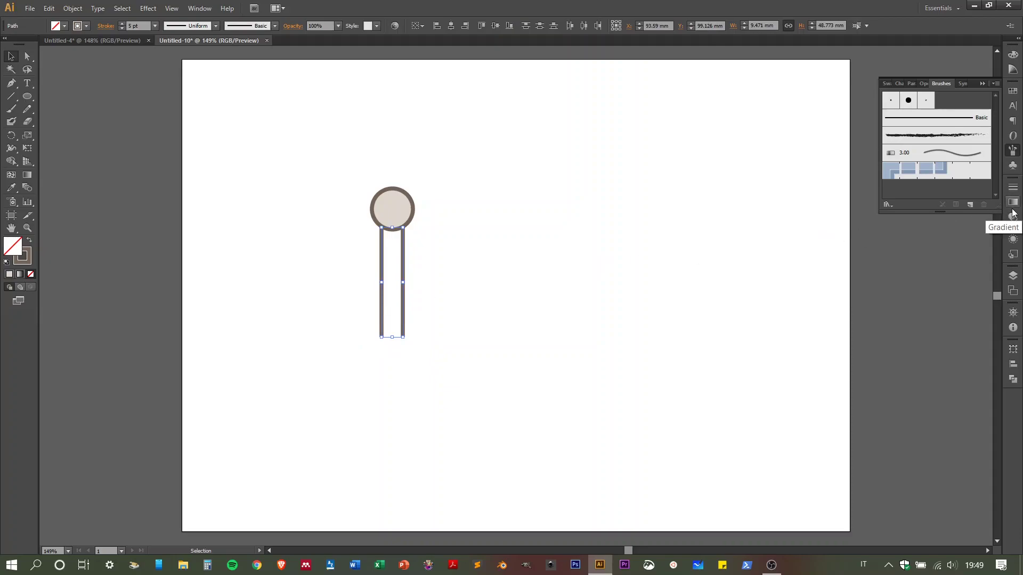
left_click(1013, 187)
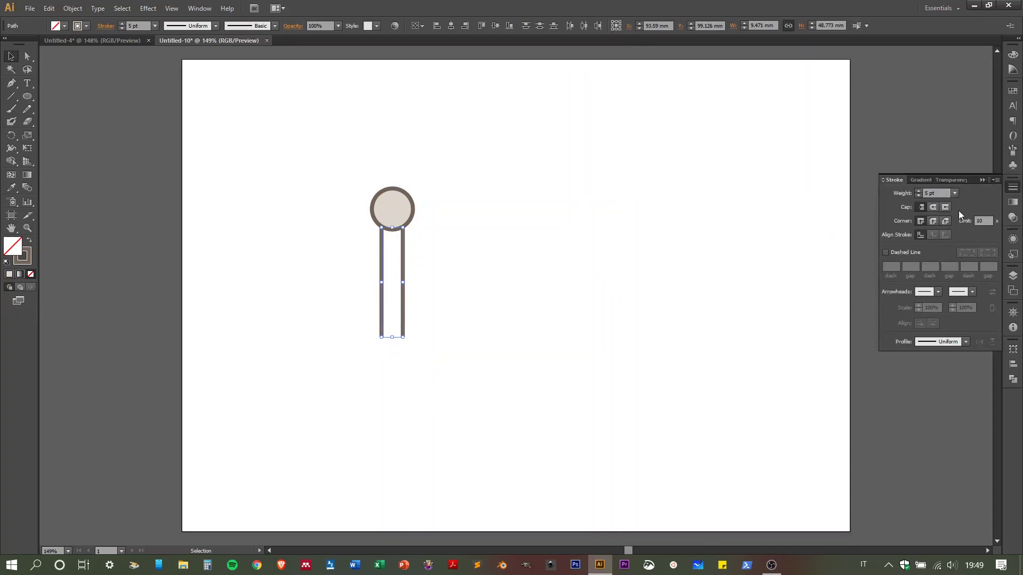
left_click(933, 207)
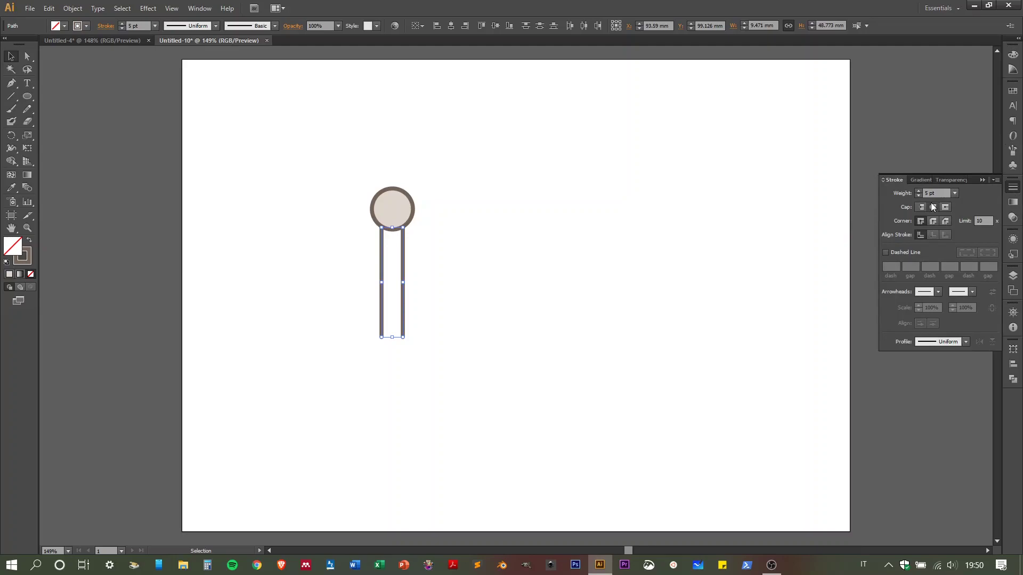
left_click(628, 308)
Start a Twist effect on the two tail lines with the preview enabled
left_click_drag(359, 269, 440, 347)
left_click(148, 8)
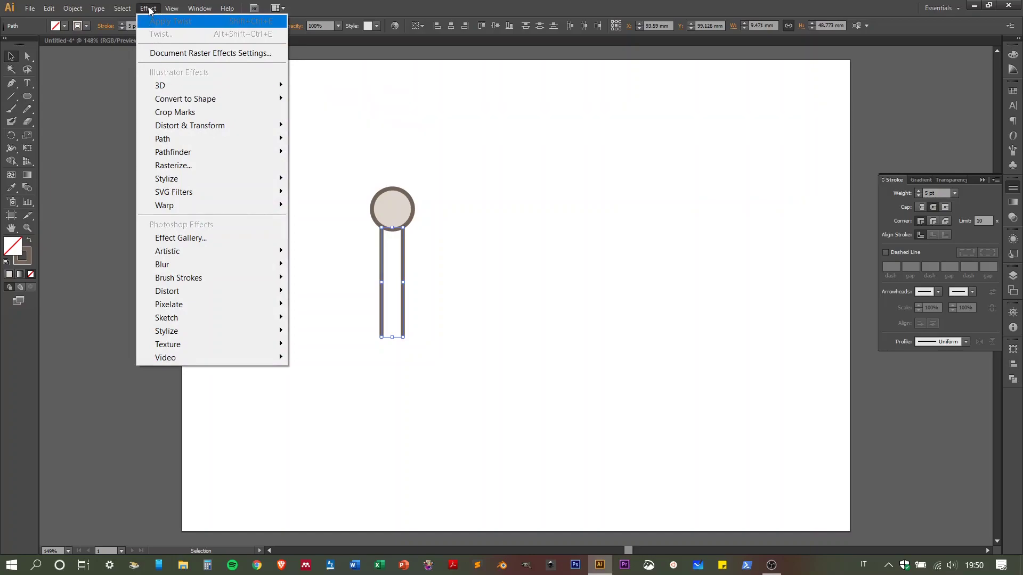
mouse_move(166, 141)
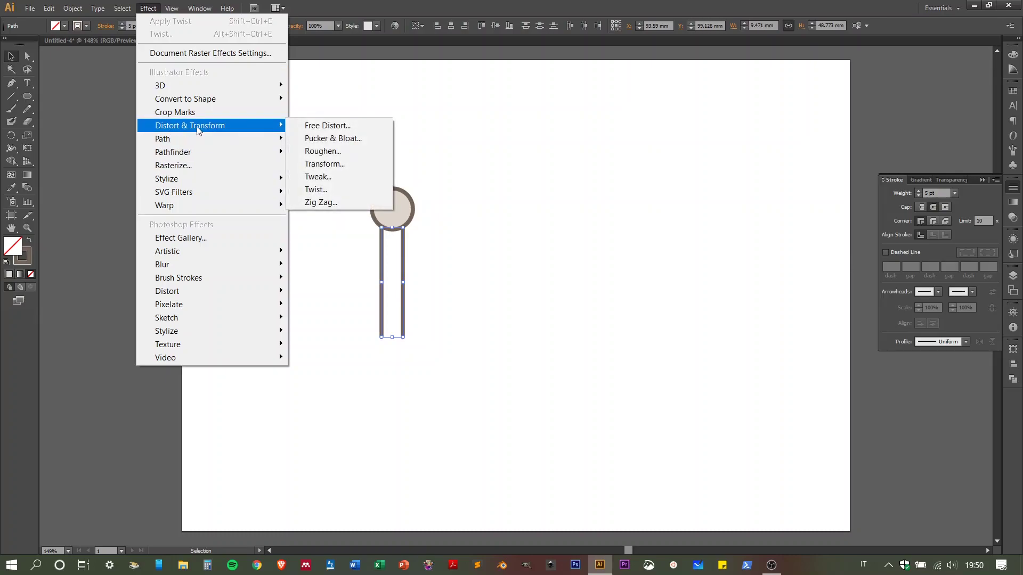
left_click(312, 190)
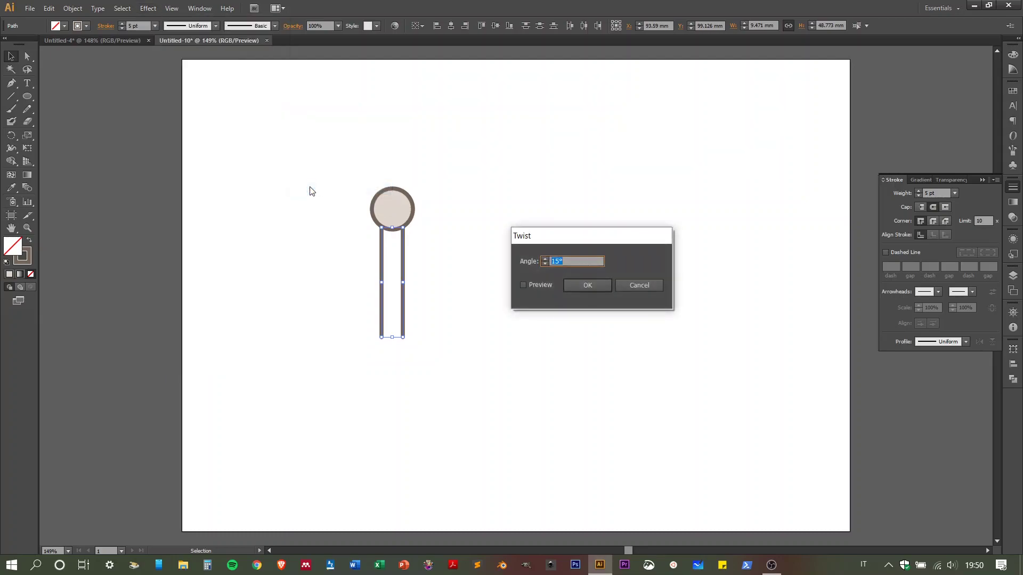
left_click(524, 286)
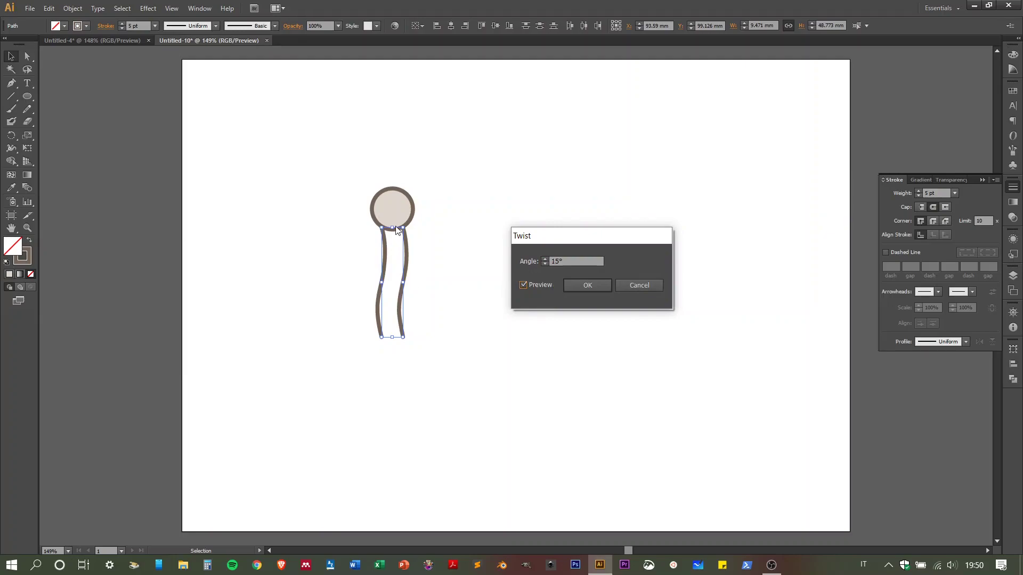
Try larger and smaller Twist angles on the tail lines in the preview
left_click(545, 259)
left_click(545, 259)
left_click(545, 259)
left_click(545, 259)
left_click(546, 263)
left_click(546, 263)
left_click(545, 264)
left_click(545, 263)
Set the Twist angle to 15° and apply the effect to the tail lines
double_click(555, 261)
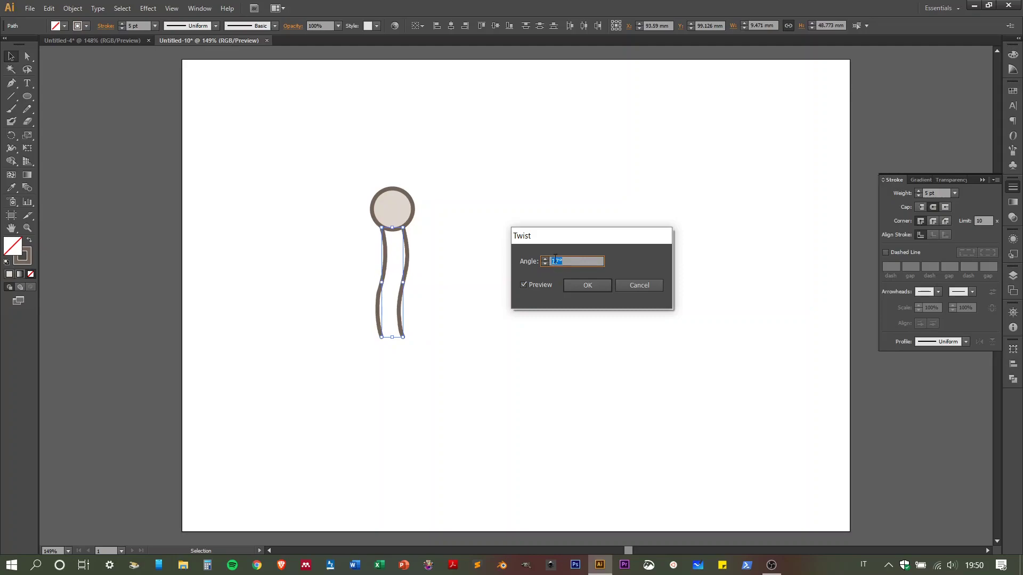
type("15")
left_click(598, 285)
left_click(450, 283)
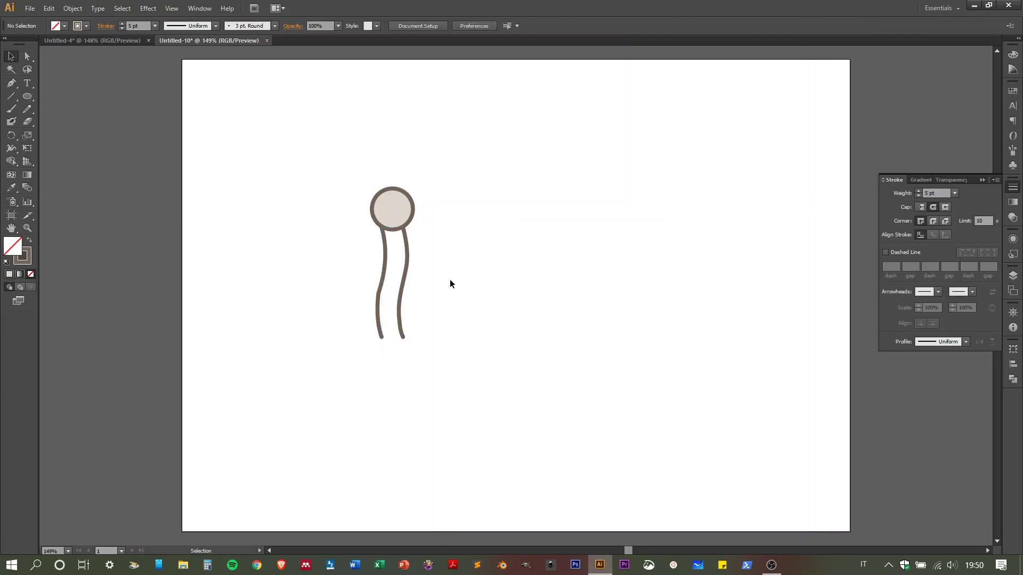
Duplicate the circle with its two tails, rotate the copy 180°, and place it below the original with the tails facing each other
left_click_drag(335, 165, 433, 371)
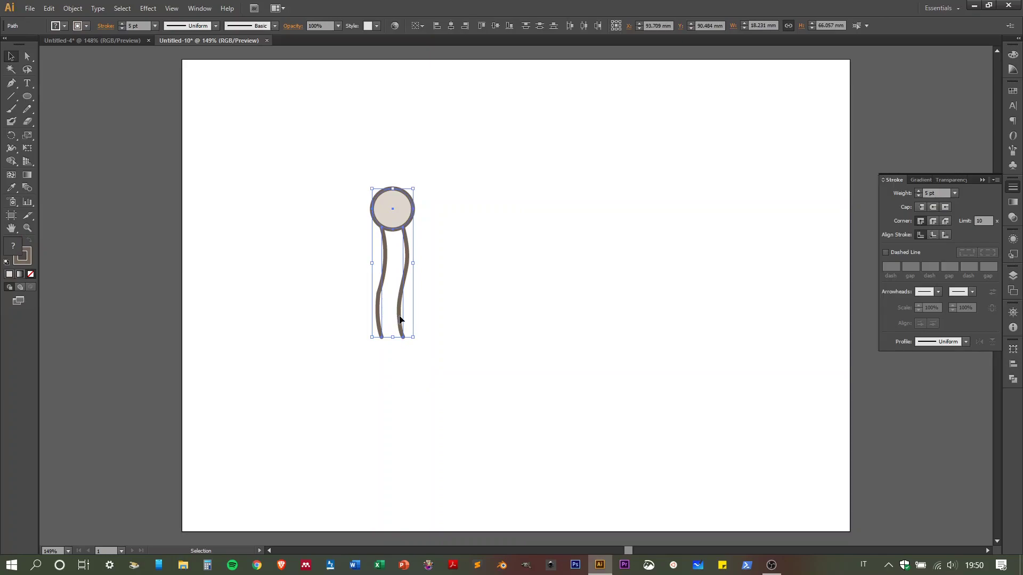
left_click_drag(401, 320, 465, 320)
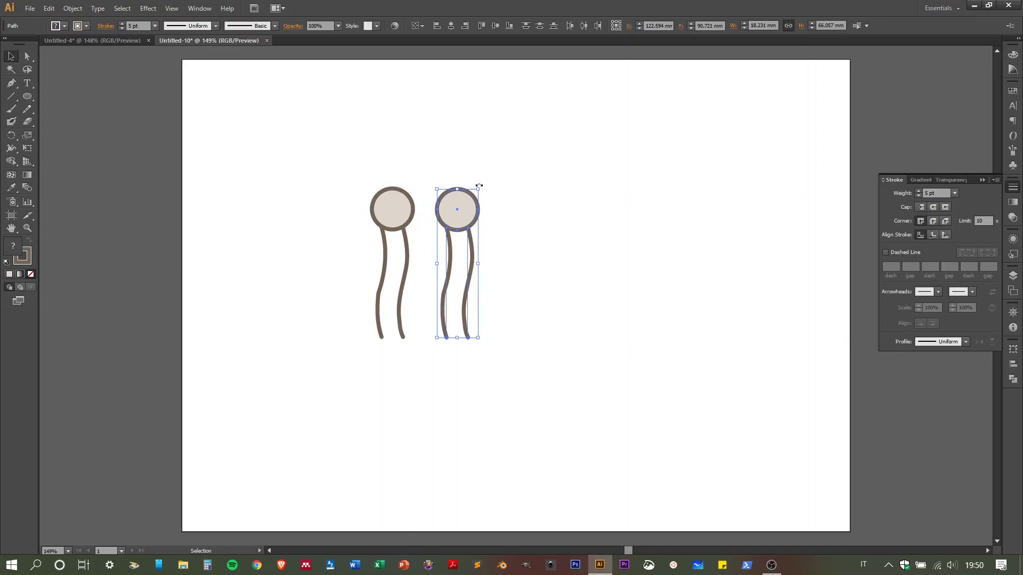
left_click_drag(479, 185, 459, 324)
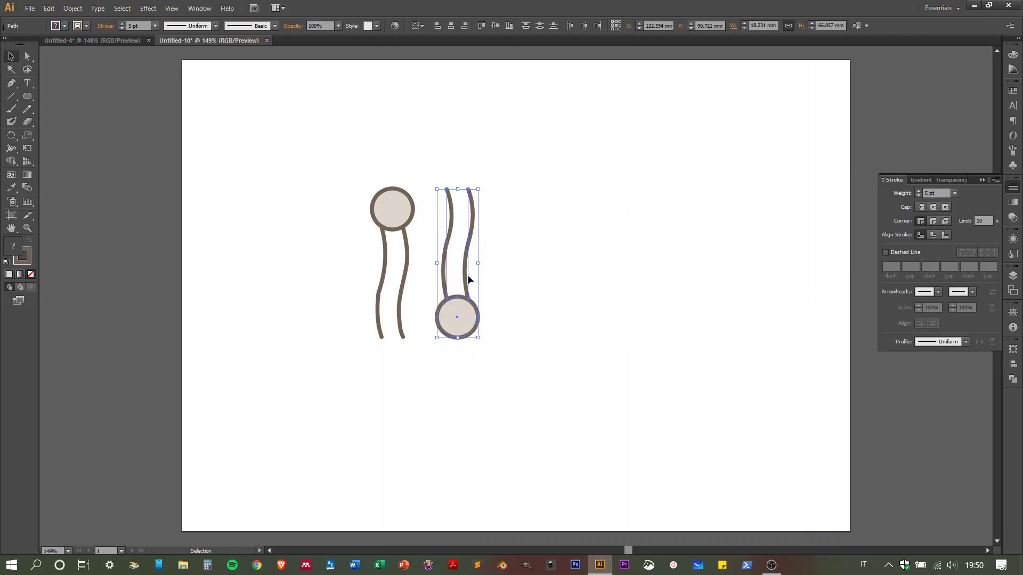
left_click_drag(466, 281, 407, 437)
left_click(472, 435)
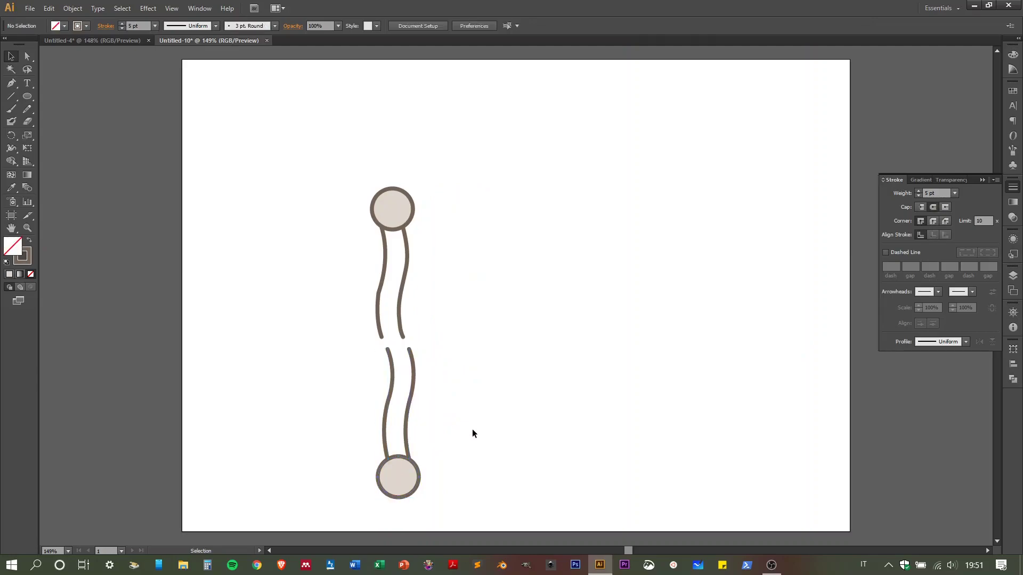
Group the two facing circle-and-tail shapes and start a new Scatter Brush from the group
left_click_drag(353, 179, 450, 515)
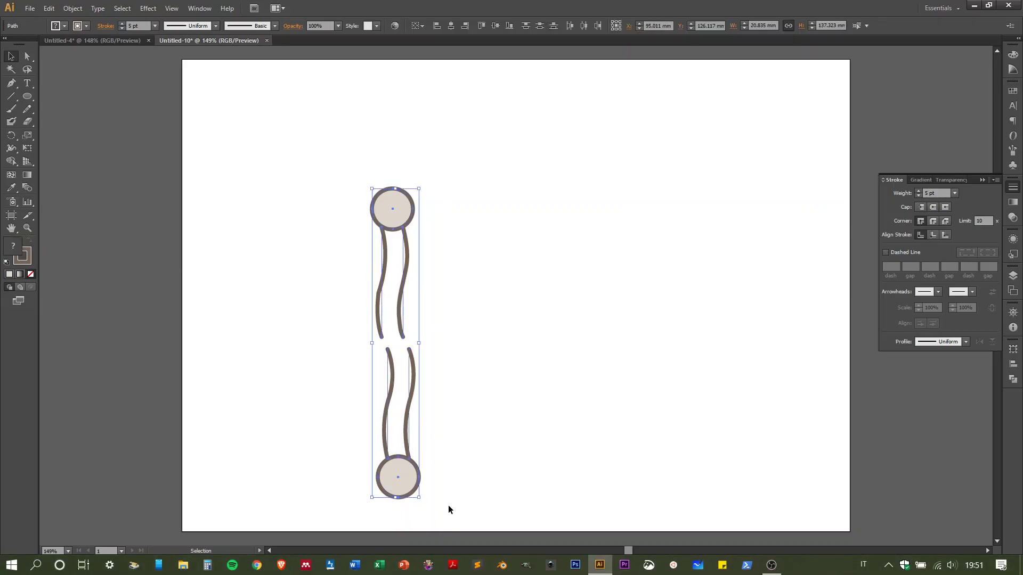
key("ctrl+g")
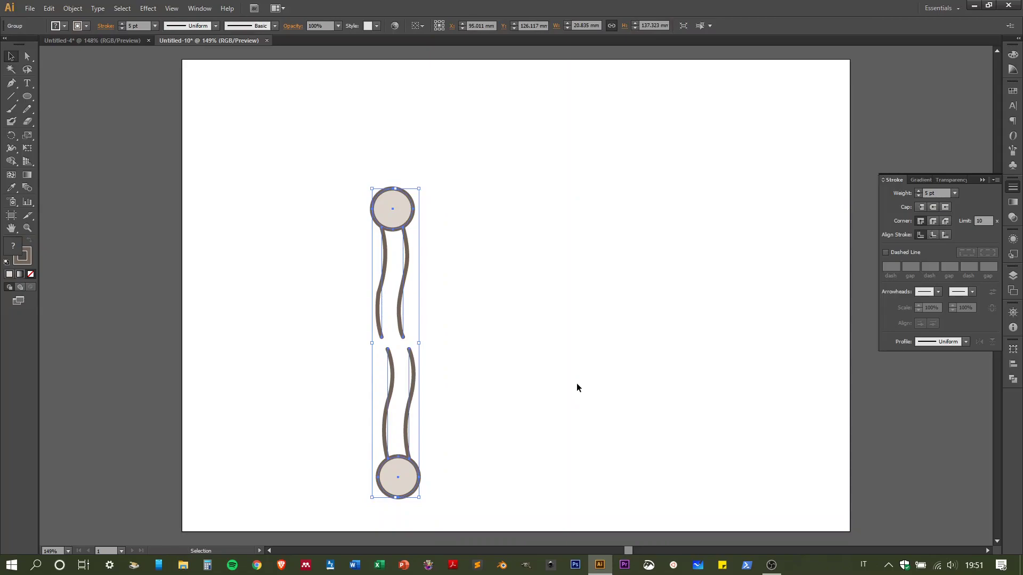
left_click(984, 180)
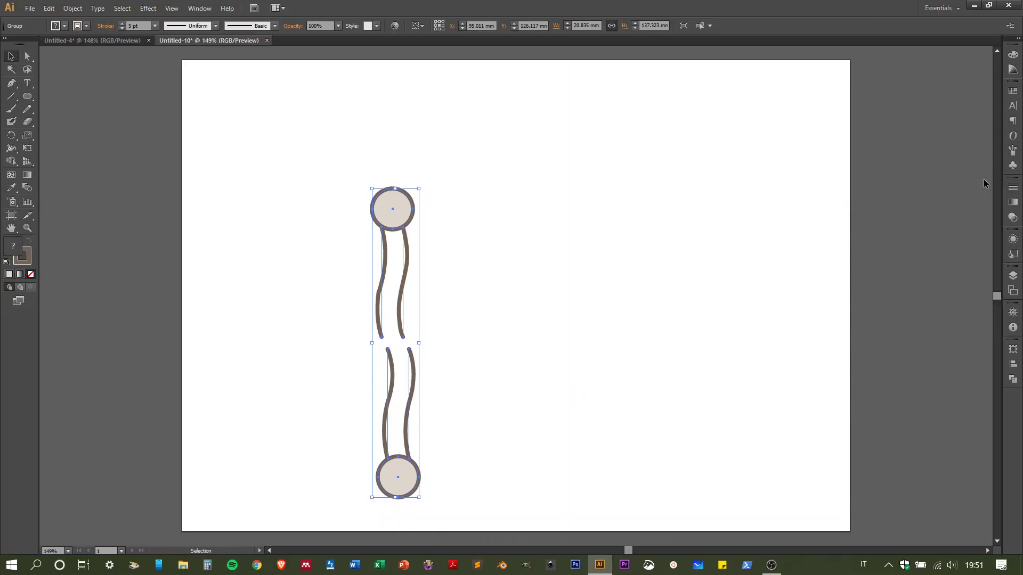
left_click(1012, 152)
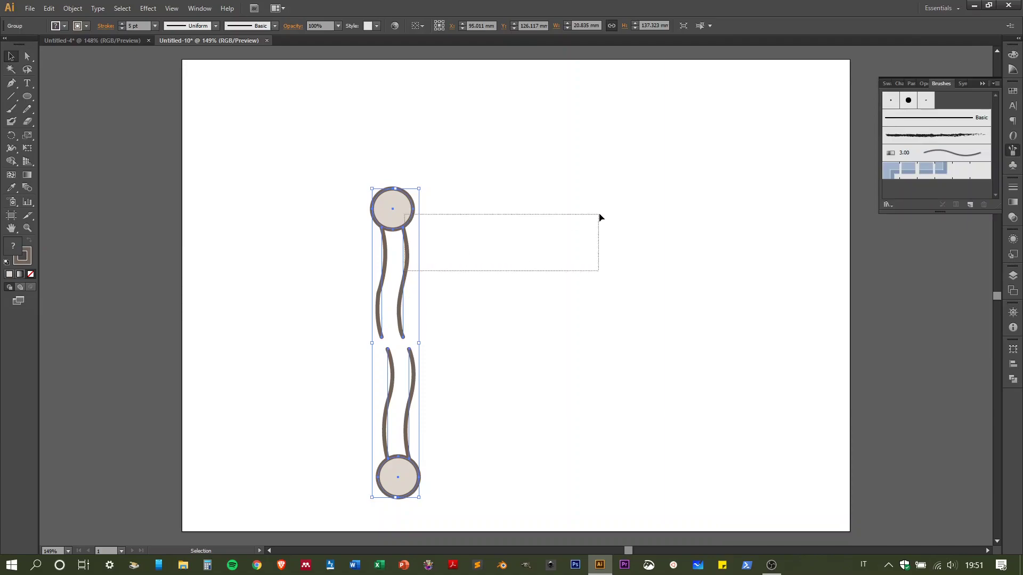
mouse_move(411, 219)
left_mouse_down()
mouse_move(845, 150)
mouse_move(943, 104)
left_mouse_up()
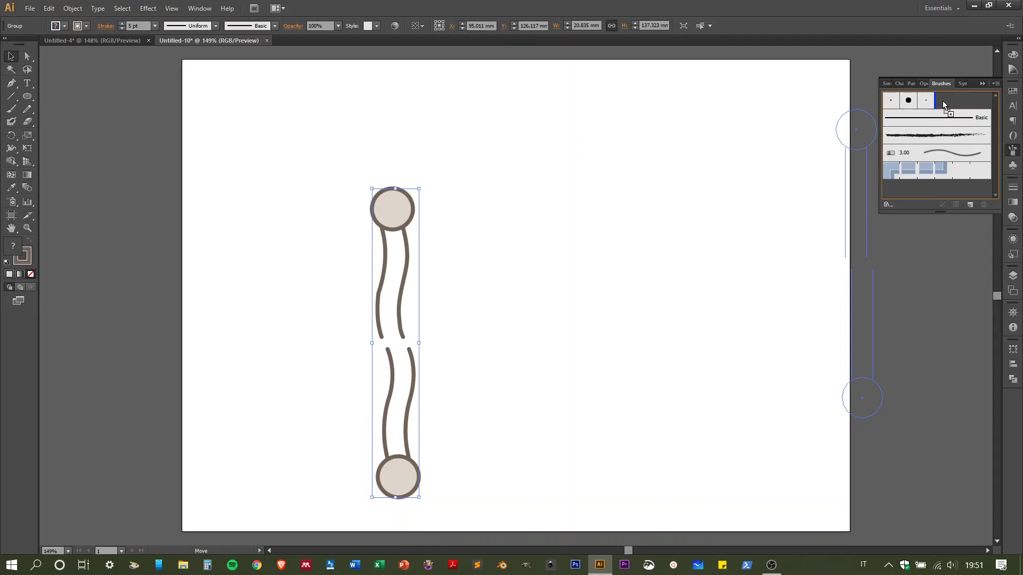
left_click_drag(943, 103, 942, 101)
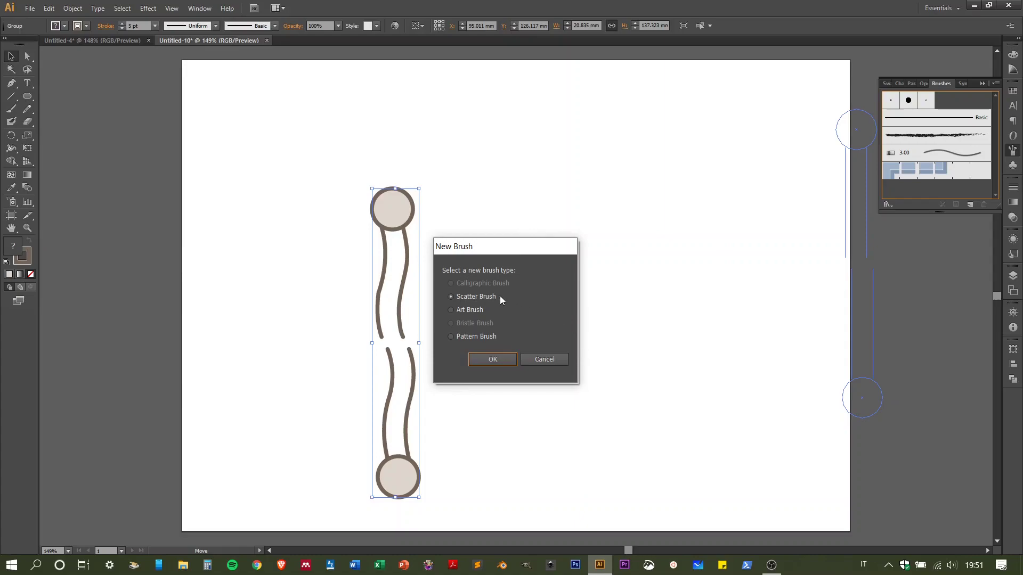
left_click(492, 359)
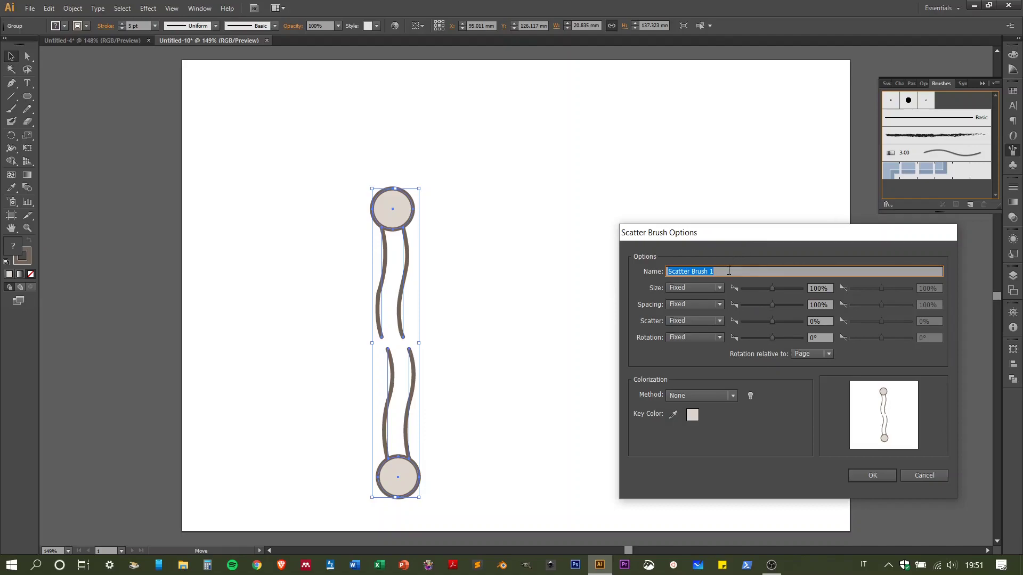
Name the new scatter brush "Brownish Membrane" and create it with its default options
type("Membrane")
left_click(668, 271)
type("Brownish")
key("Return")
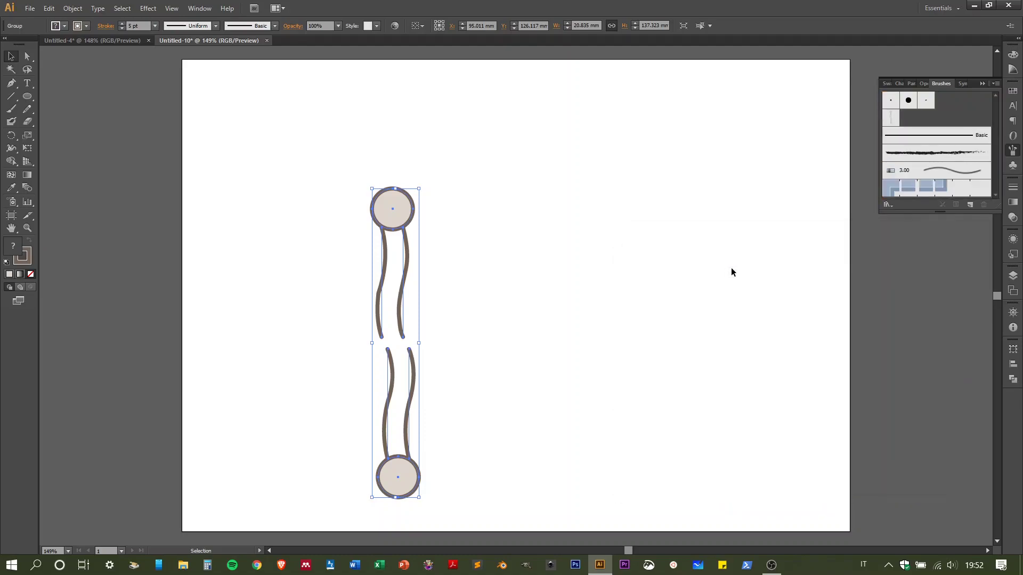
Try the Brownish Membrane brush on the original group and undo it
left_click(891, 118)
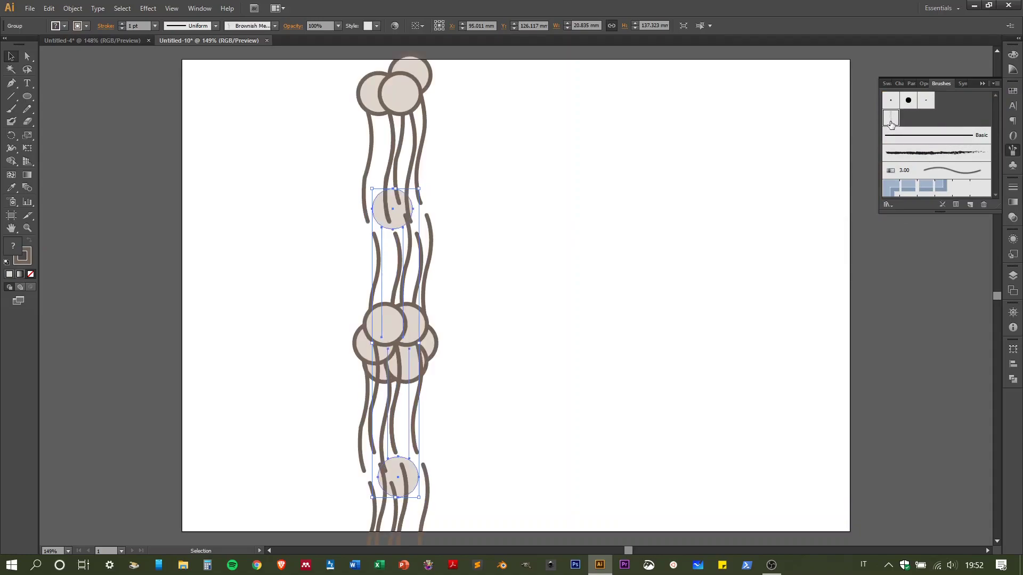
key("ctrl+z")
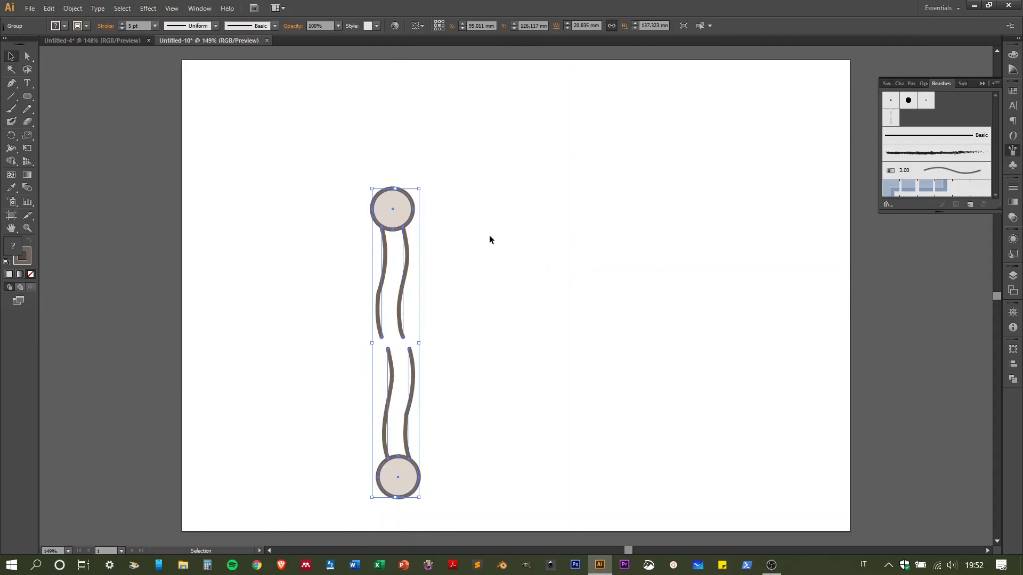
Delete the original circle-and-tail group from the artboard
left_click(443, 414)
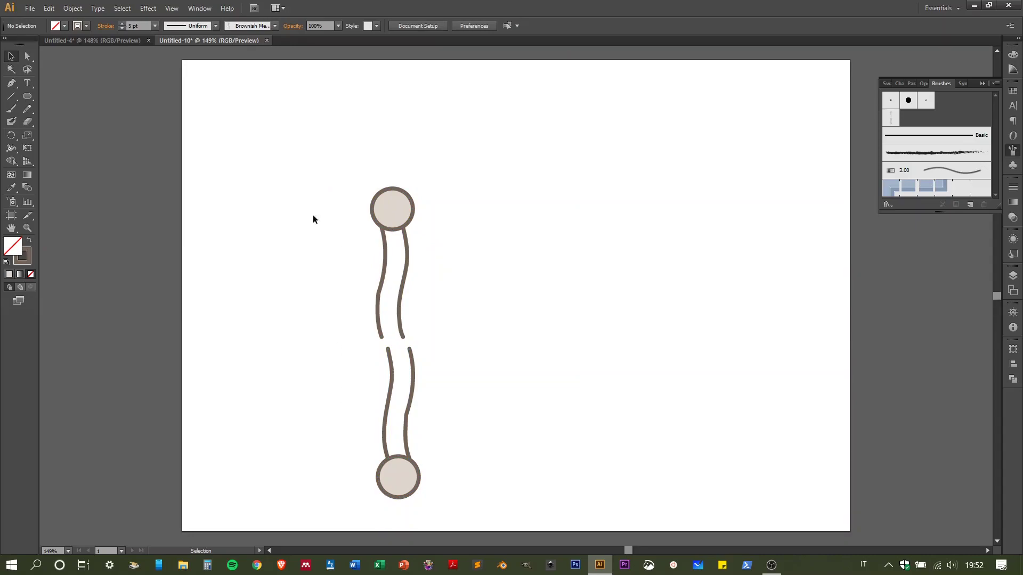
mouse_move(305, 225)
left_mouse_down()
mouse_move(472, 393)
mouse_move(504, 443)
left_mouse_up()
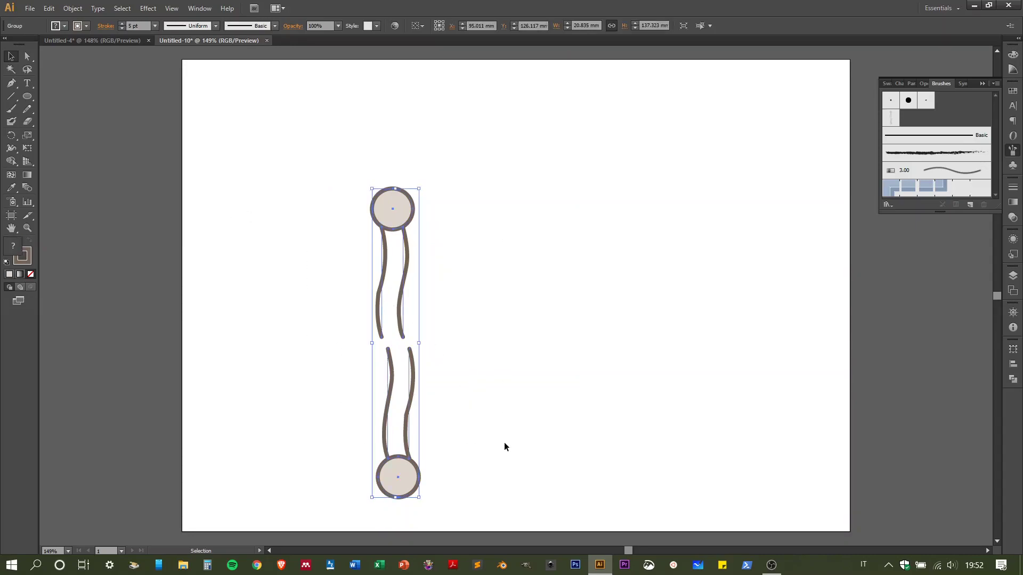
key("Delete")
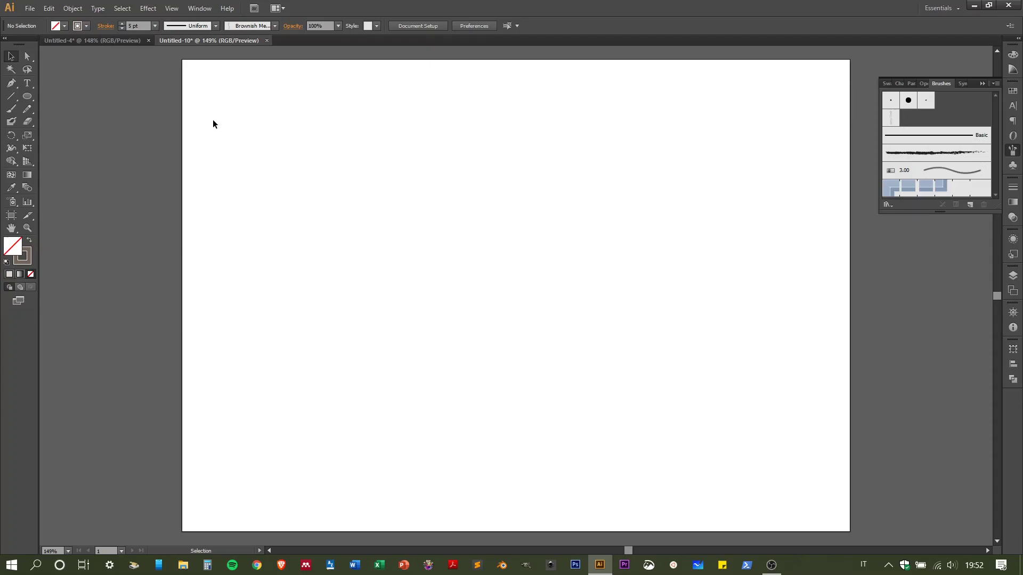
Draw an ellipse about 217 mm wide and 157 mm high in the middle of the artboard and nudge it slightly up and left
left_click(28, 96)
left_click_drag(271, 130, 761, 484)
left_click(12, 56)
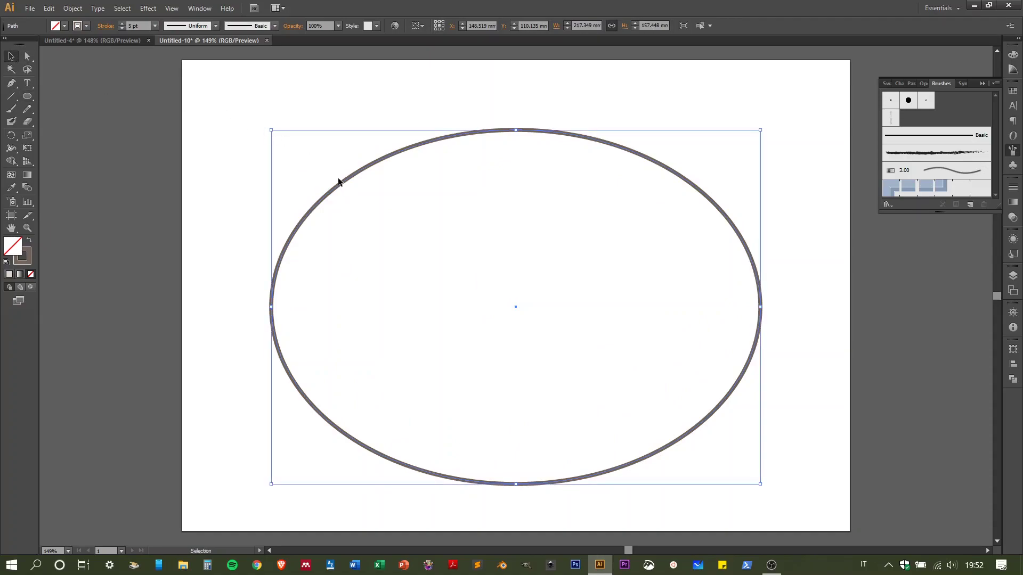
left_click(327, 165)
left_click_drag(344, 180, 336, 171)
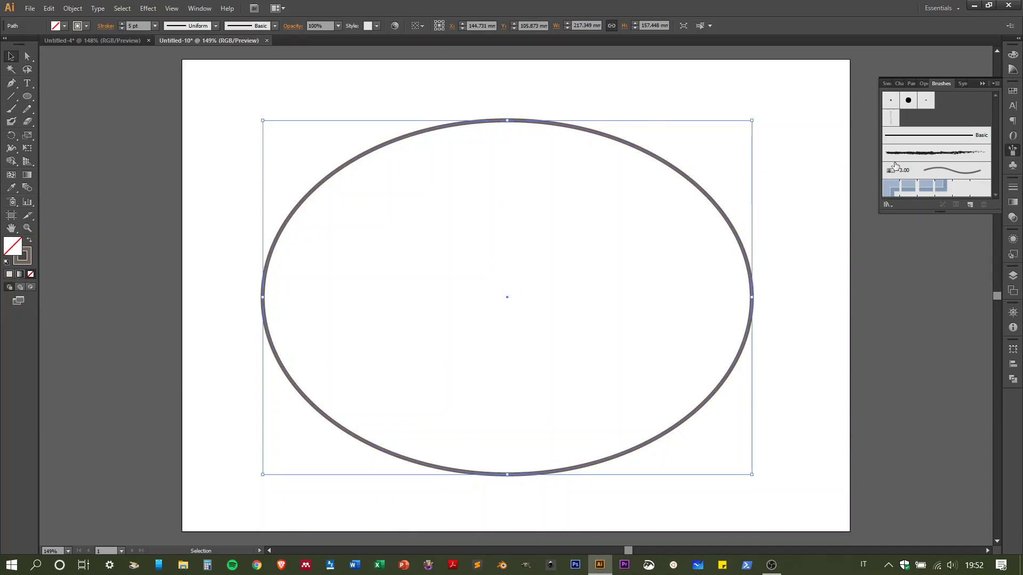
Apply the Brownish Membrane brush to the ellipse and set the brush Size to 10% in its scatter options
double_click(892, 122)
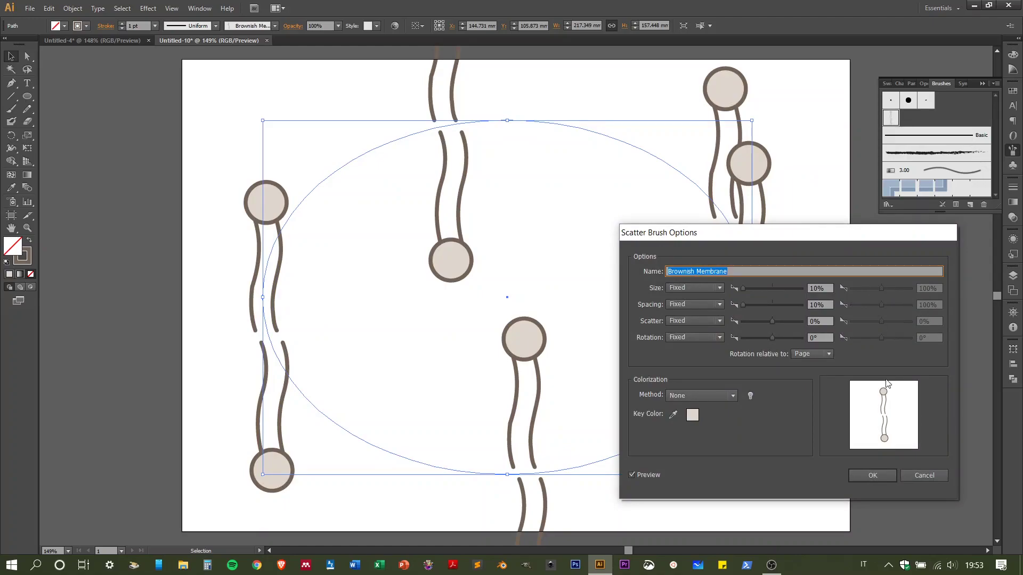
left_click(924, 477)
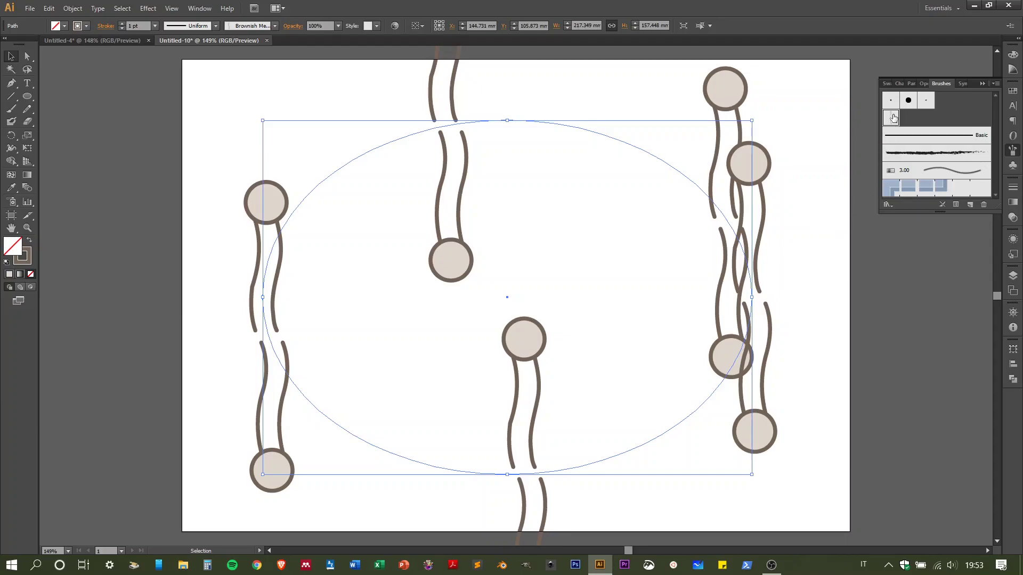
double_click(893, 118)
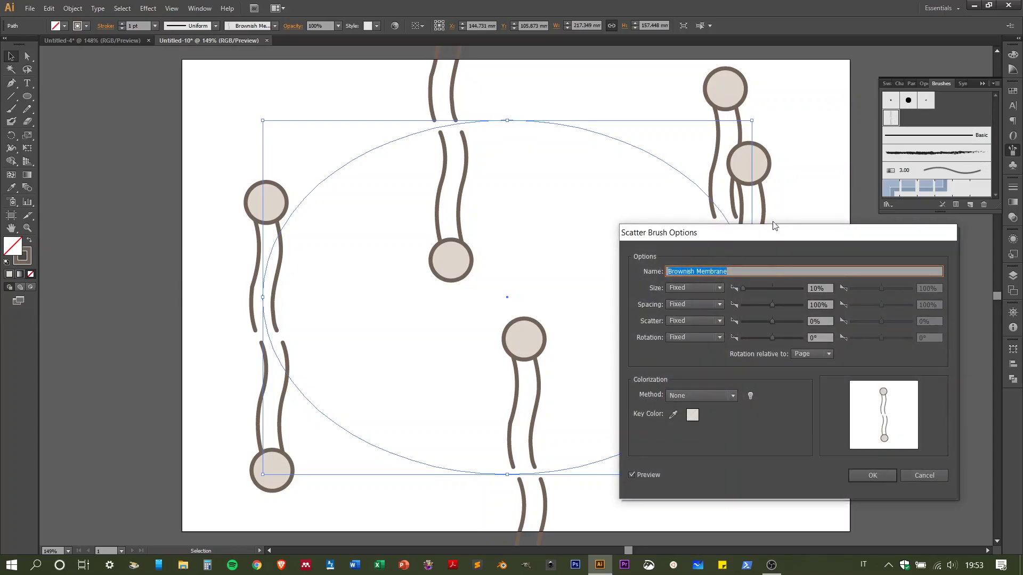
left_click(773, 272)
left_click(814, 289)
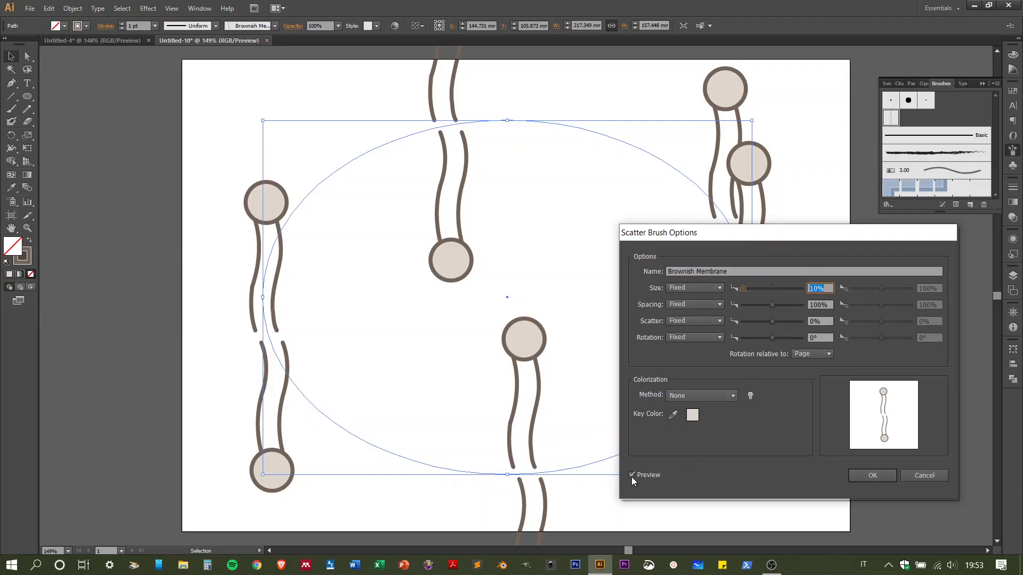
left_click(826, 305)
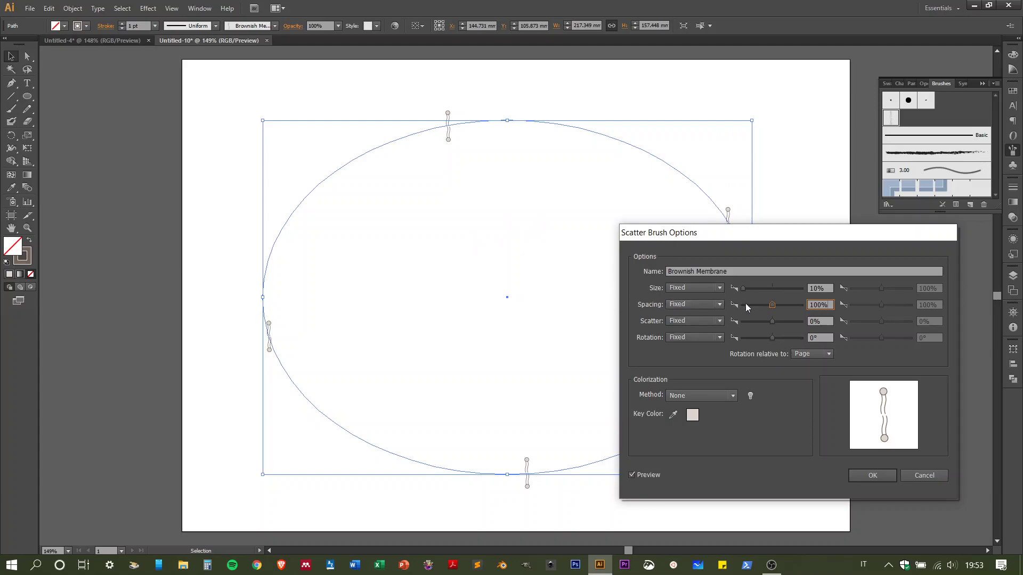
Reduce the brush Spacing to 1% and make the rotation relative to the path
left_click(771, 308)
left_click_drag(770, 304, 736, 308)
double_click(813, 304)
type("2")
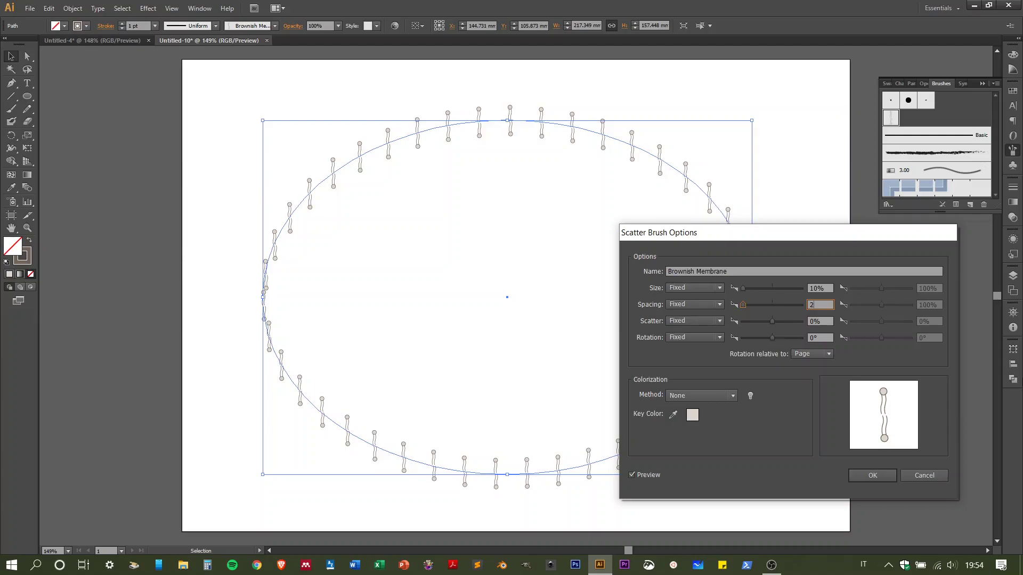
key("Down")
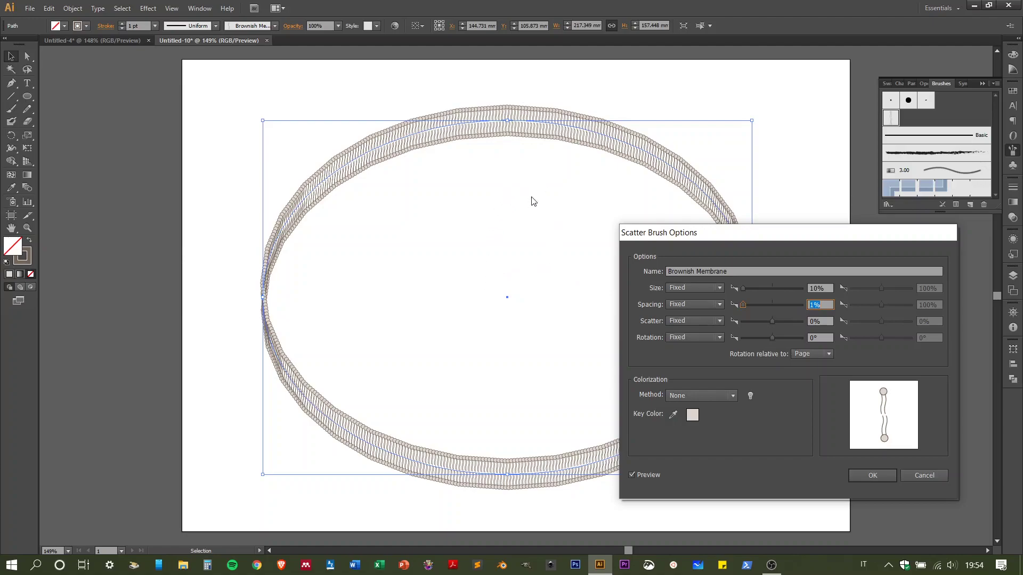
left_click(829, 355)
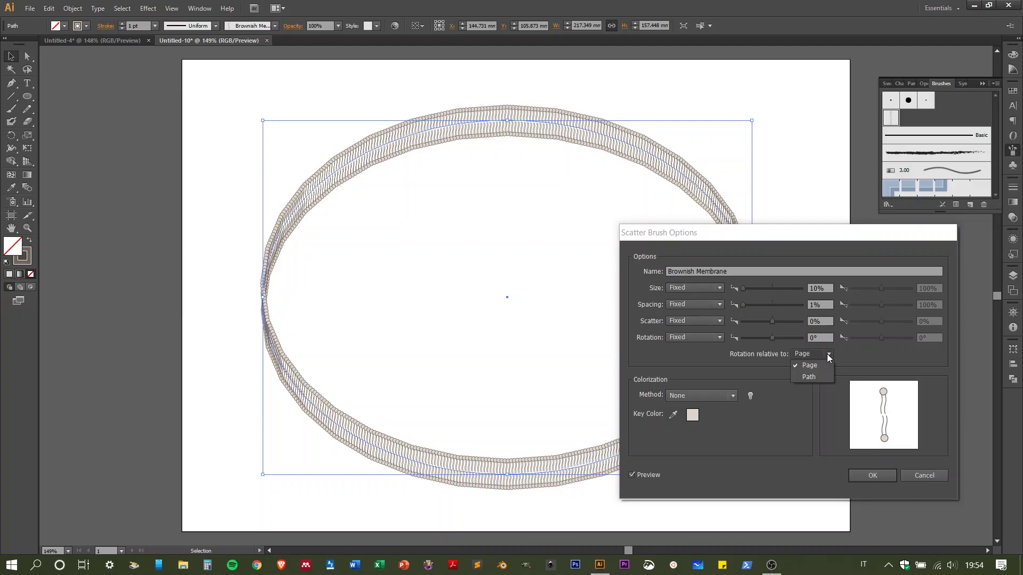
left_click(806, 377)
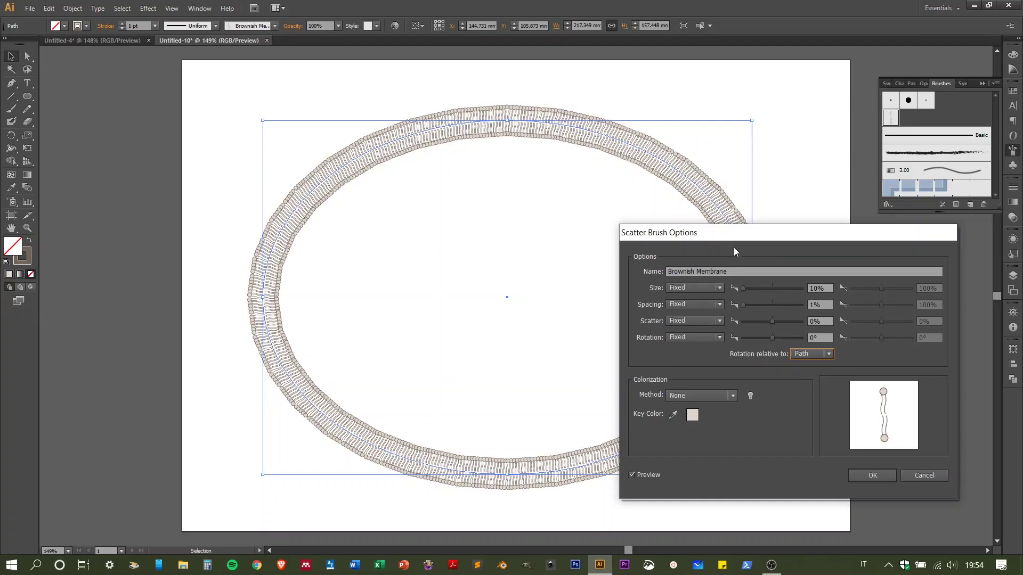
Set the brush Size to 12% and the Spacing to 2%
double_click(814, 290)
type("12")
left_click(818, 320)
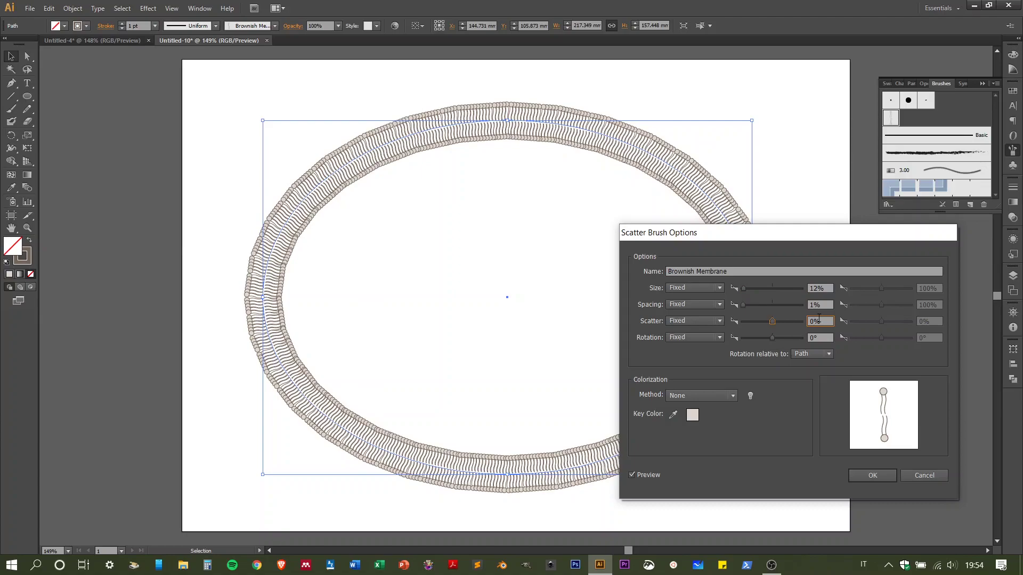
double_click(814, 303)
type("2")
left_click(810, 321)
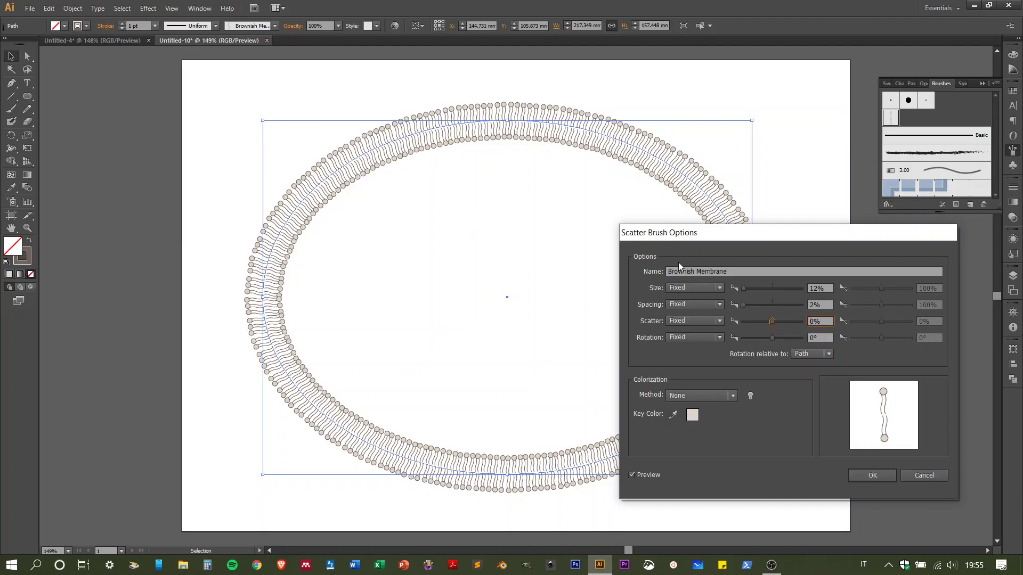
Try a Scatter value of 1% on the brush and reset it to 0%
double_click(814, 321)
type("1")
left_click(820, 336)
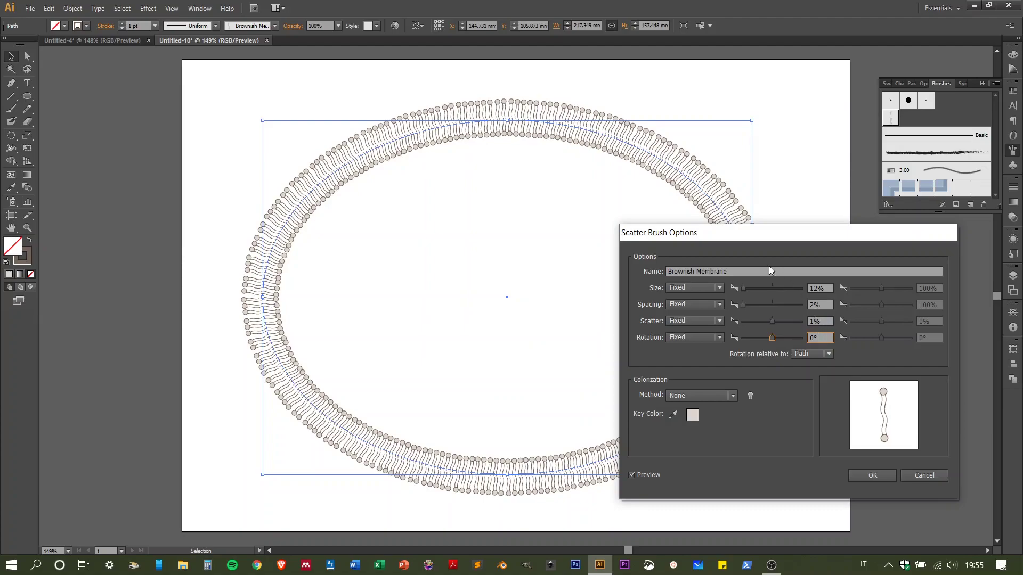
left_click(815, 322)
type("0")
Make the brush Size random, ranging from 12% to 14%
left_click(719, 288)
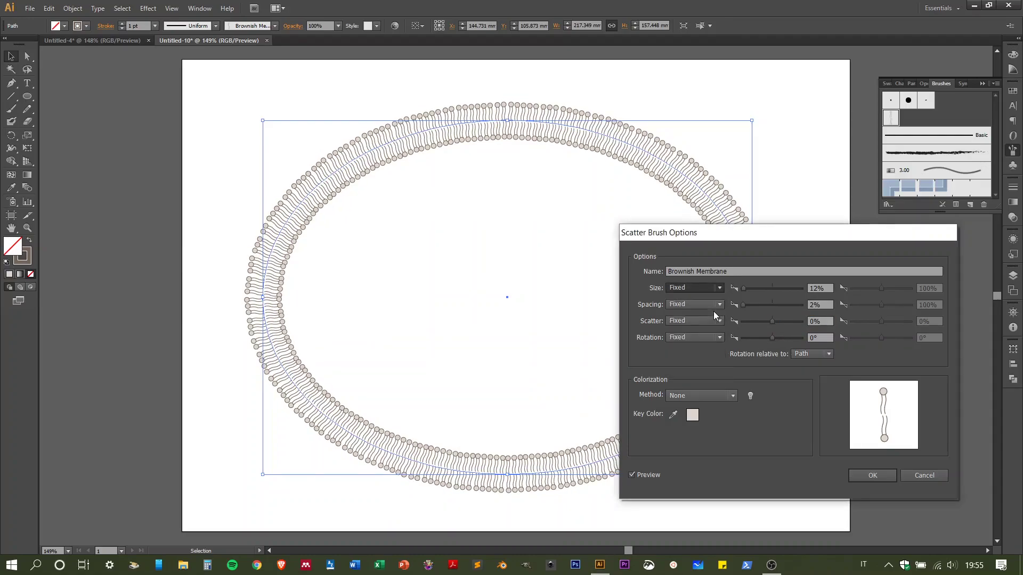
left_click(714, 311)
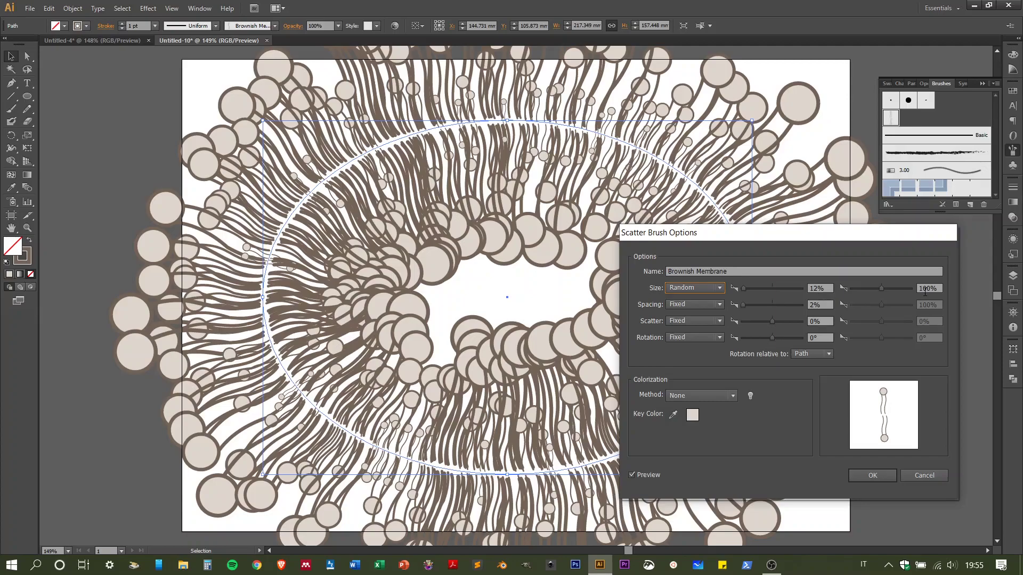
left_click(925, 290)
type("14")
left_click(826, 303)
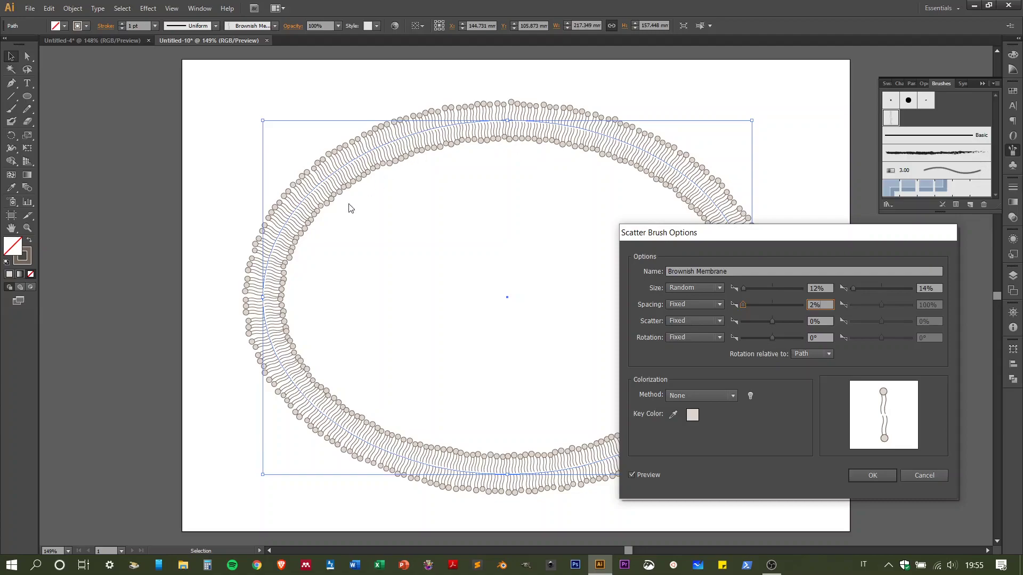
Make the brush Rotation random, ranging between 3° and -3°
left_click(716, 338)
left_click(711, 361)
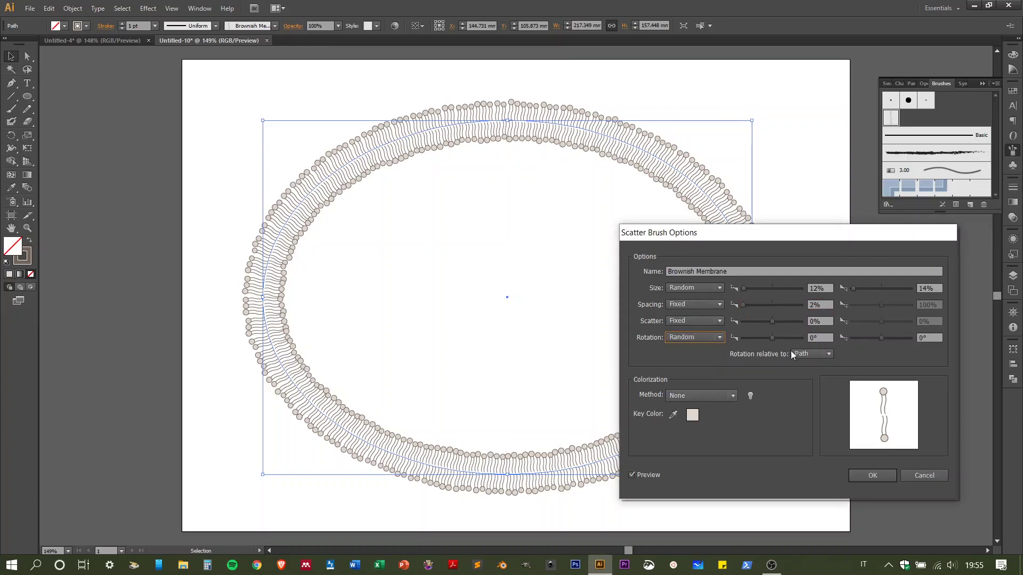
left_click(817, 339)
type("3")
left_click(919, 337)
type("-3")
left_click(927, 288)
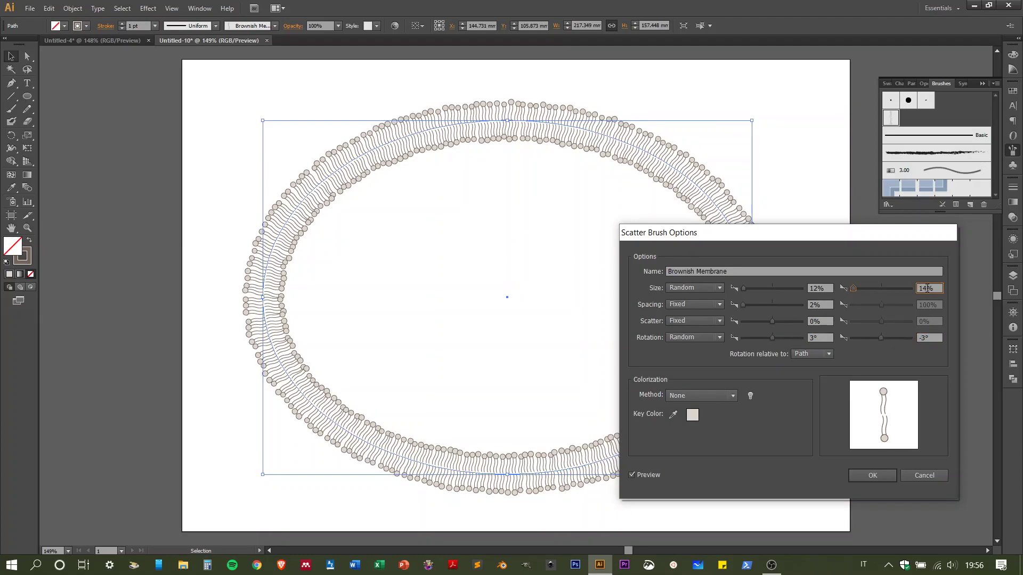
Widen the random Rotation range to 5° and -5° and accept the scatter brush options
left_click(829, 338)
type("5")
left_click(924, 337)
double_click(923, 337)
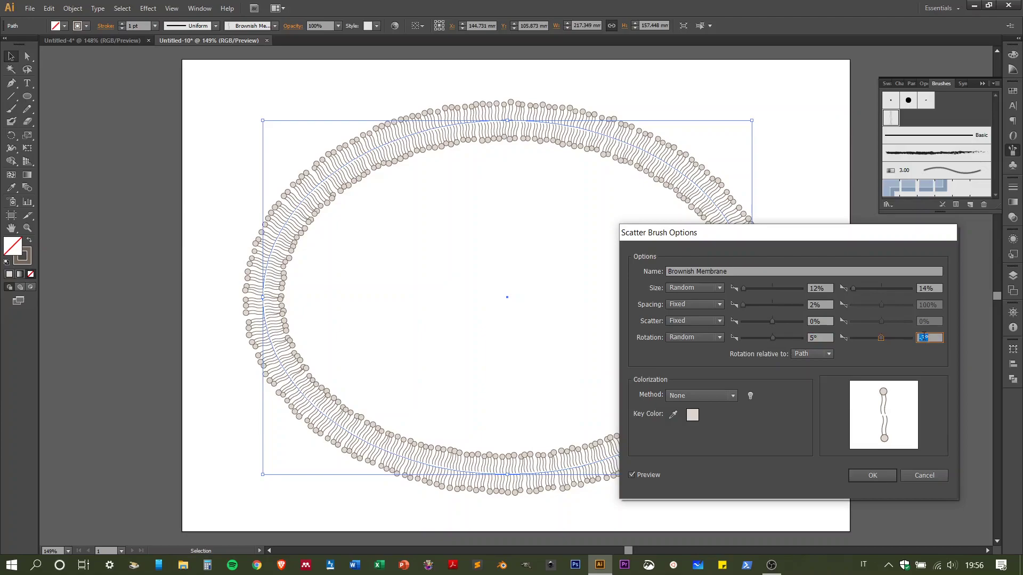
type("-5")
left_click(927, 288)
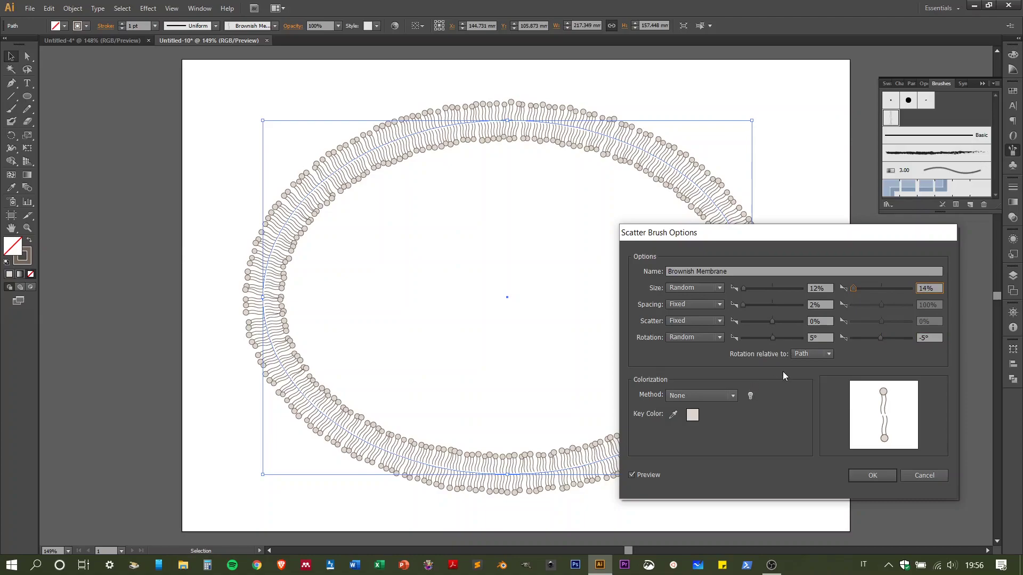
left_click(863, 473)
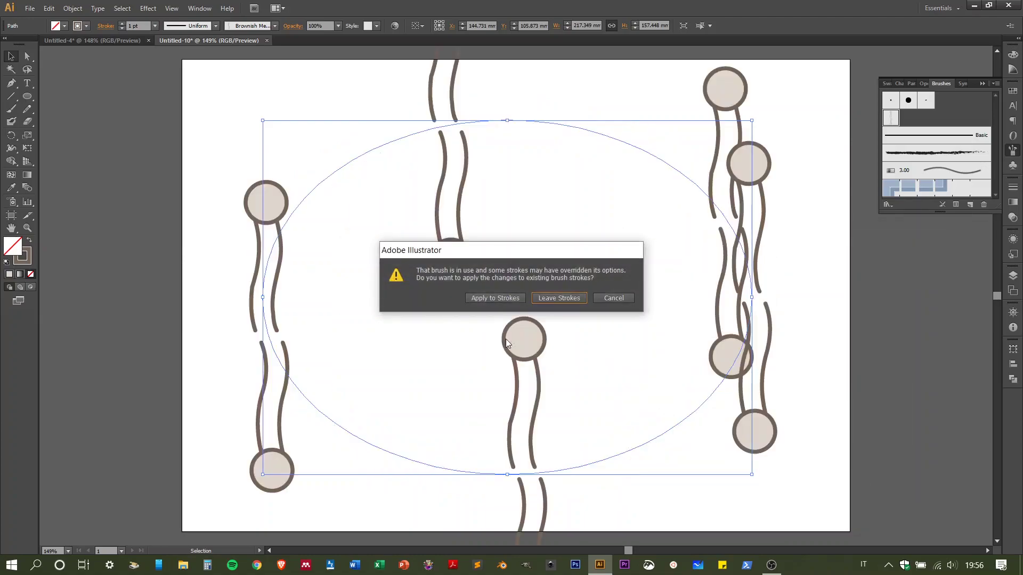
Apply the changed brush options to the existing strokes
left_click(479, 298)
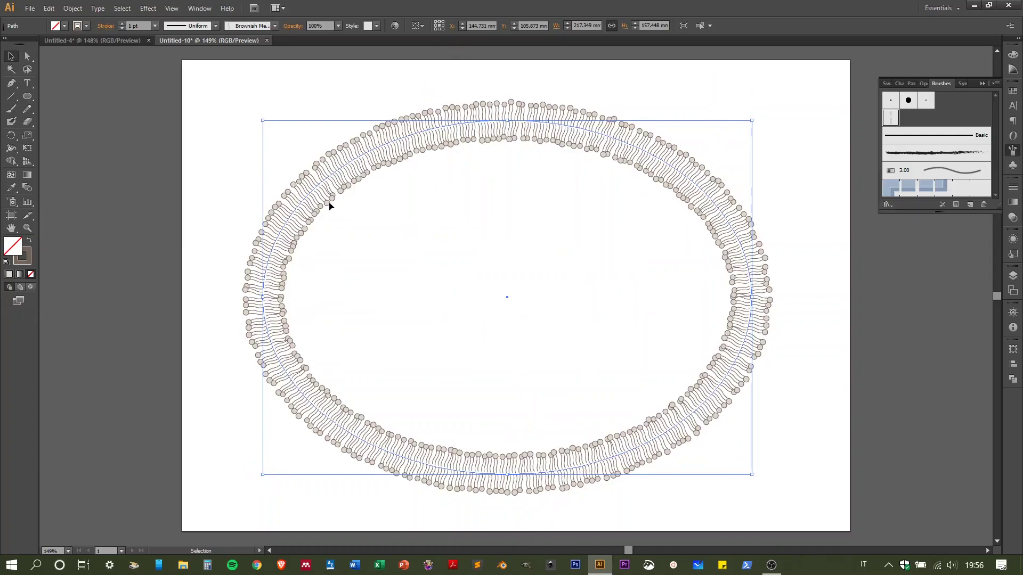
Draw a hexagon overlapping the ellipse and stroke it with the Brownish Membrane brush
left_click(28, 97)
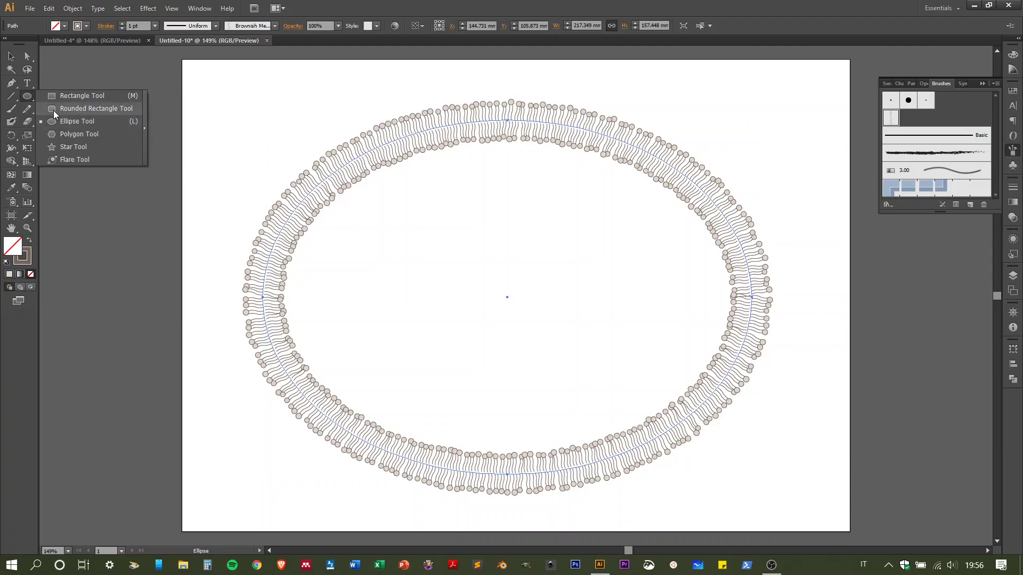
left_click(53, 136)
left_click_drag(420, 234, 559, 328)
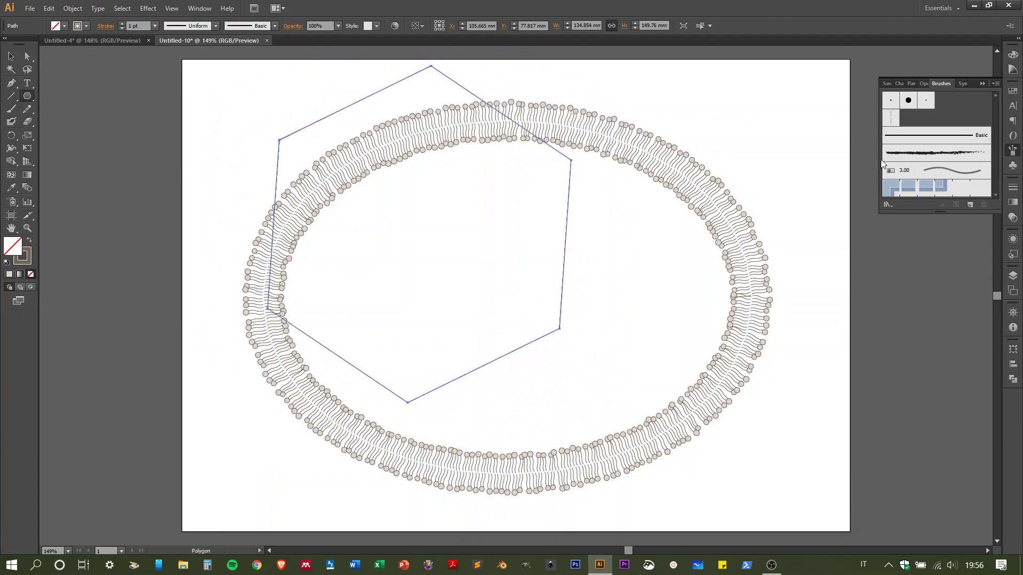
left_click(892, 120)
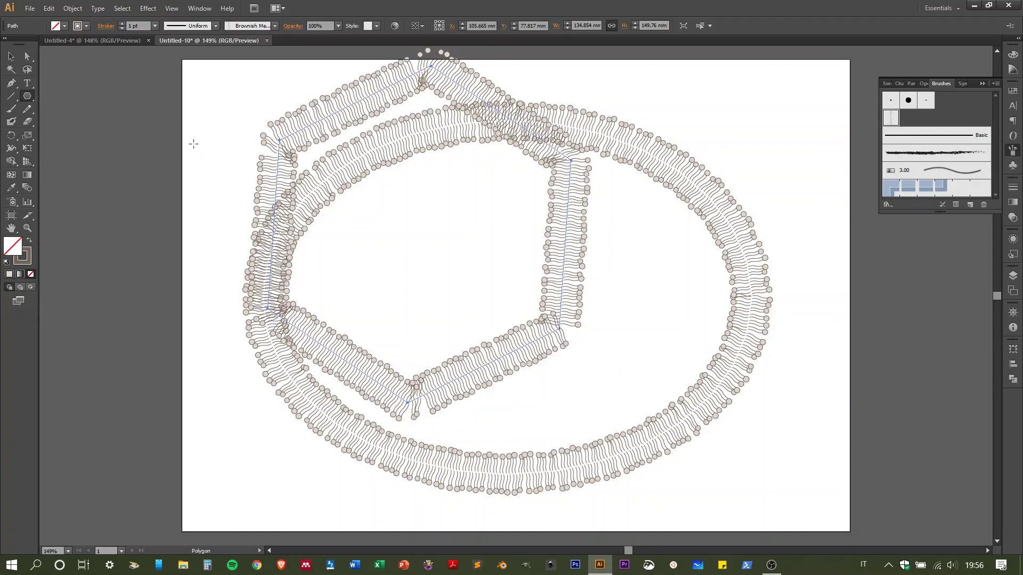
Shift both membrane shapes and dent them by pulling the hexagon's right corner and the ellipse's top anchor point inward
key("a")
mouse_move(571, 160)
left_mouse_down()
mouse_move(521, 223)
mouse_move(378, 317)
left_mouse_up()
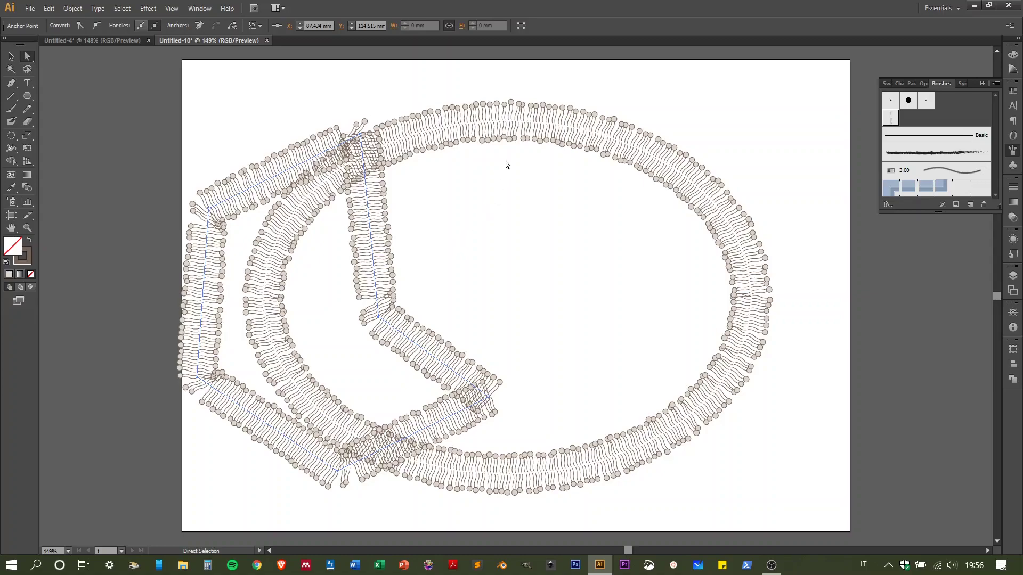
left_click(521, 126)
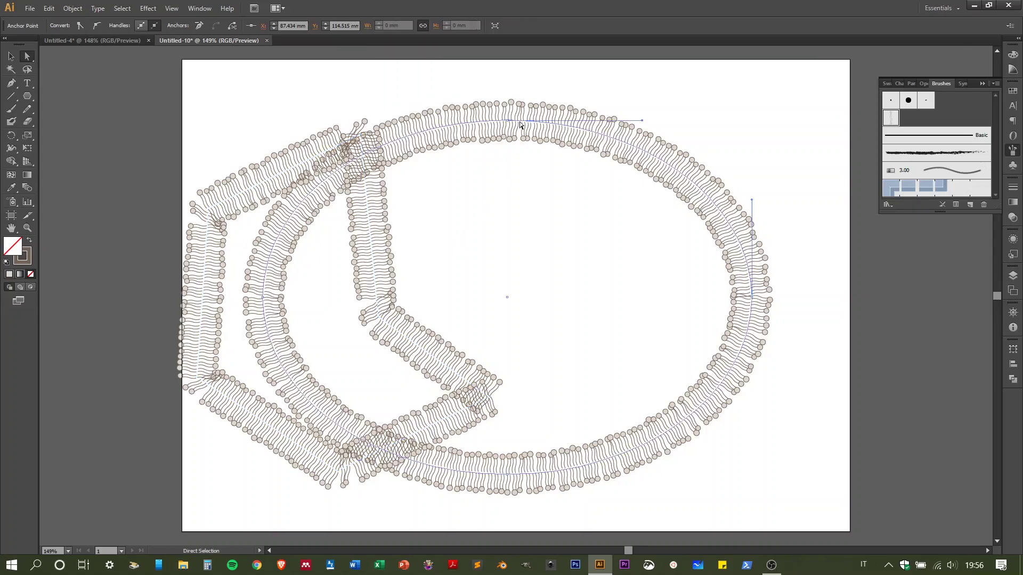
mouse_move(509, 139)
left_mouse_down()
mouse_move(523, 201)
mouse_move(519, 94)
left_mouse_up()
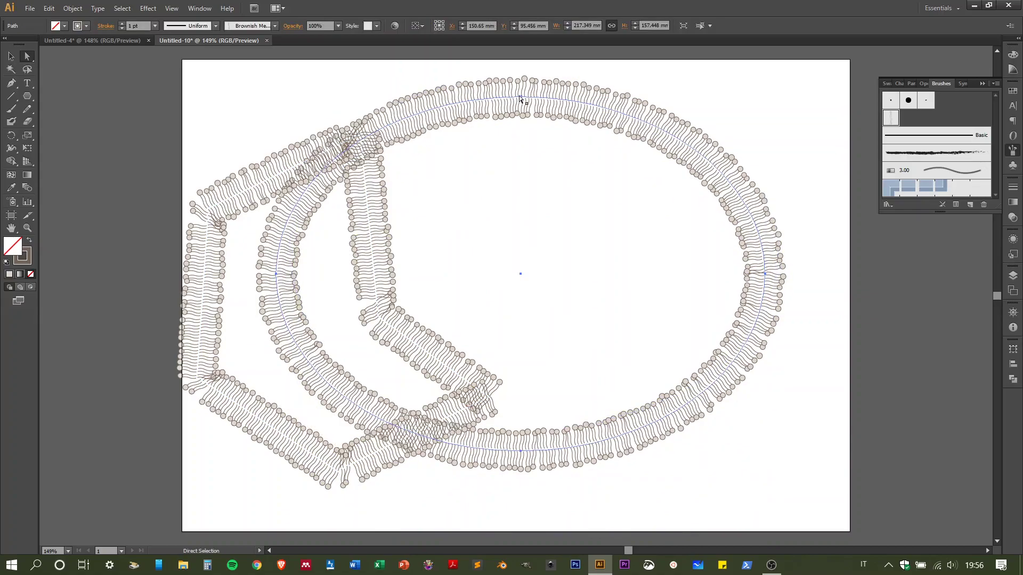
left_click(520, 98)
left_click_drag(520, 98, 510, 276)
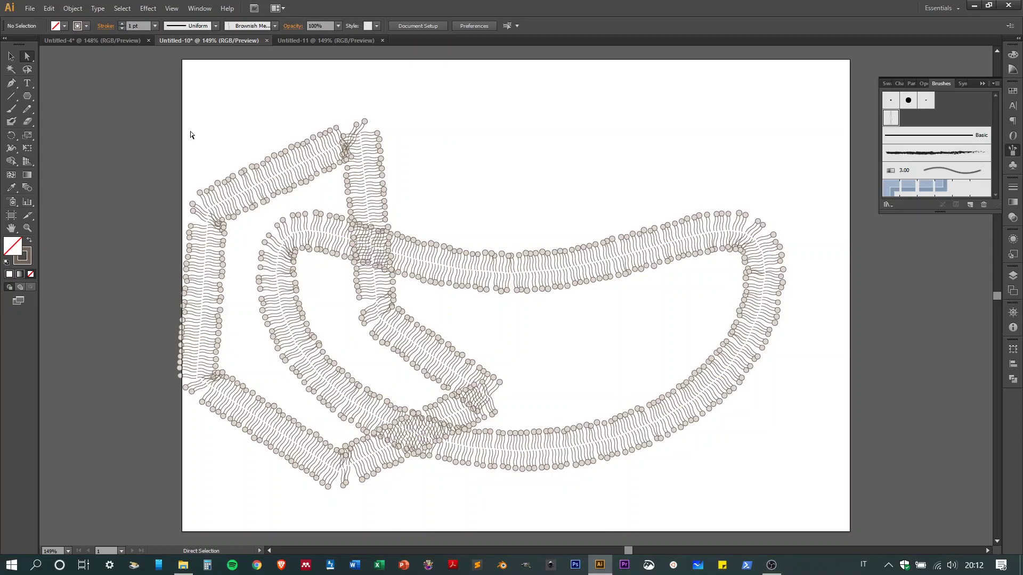
Delete the hexagonal membrane, keeping only the dented ellipse
left_click(11, 56)
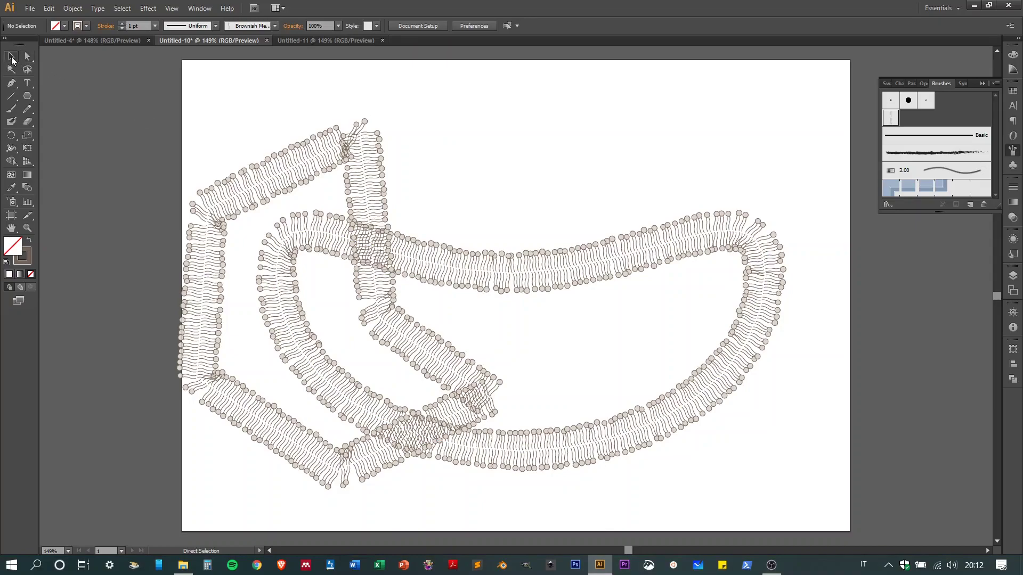
left_click(367, 208)
key("Delete")
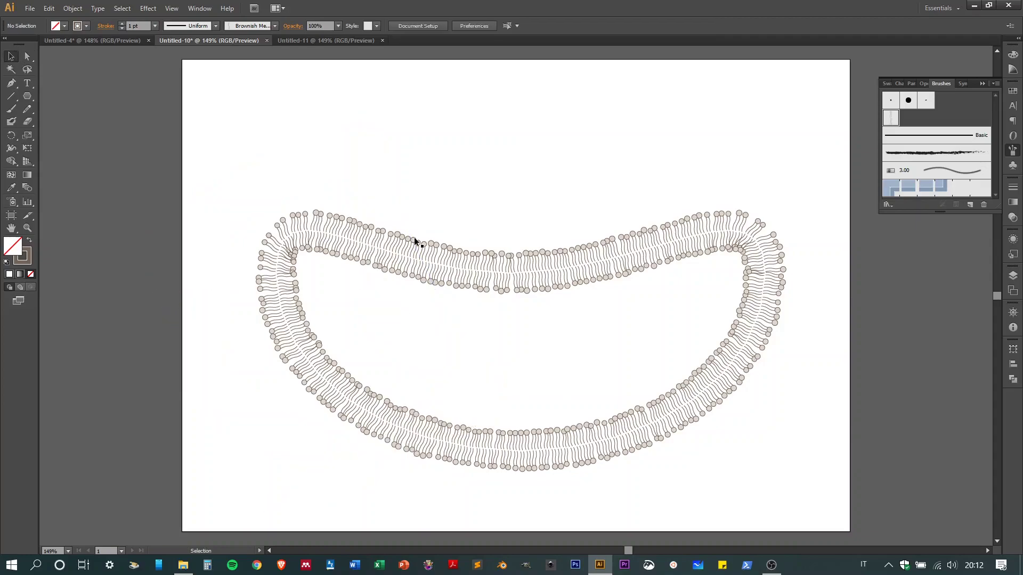
Fill the dented ellipse with orange and replace that fill with bright yellow
left_click(490, 271)
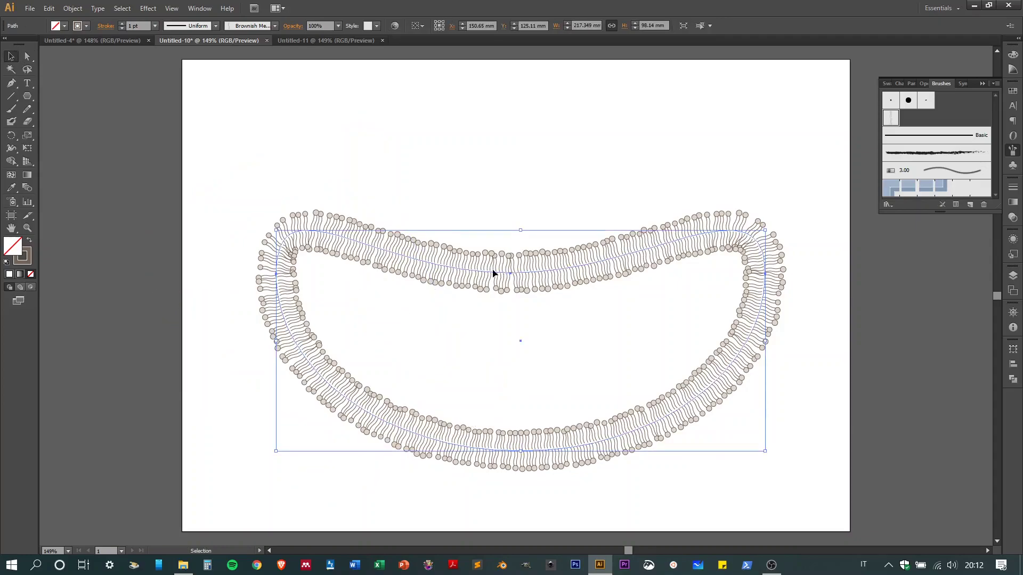
key("a")
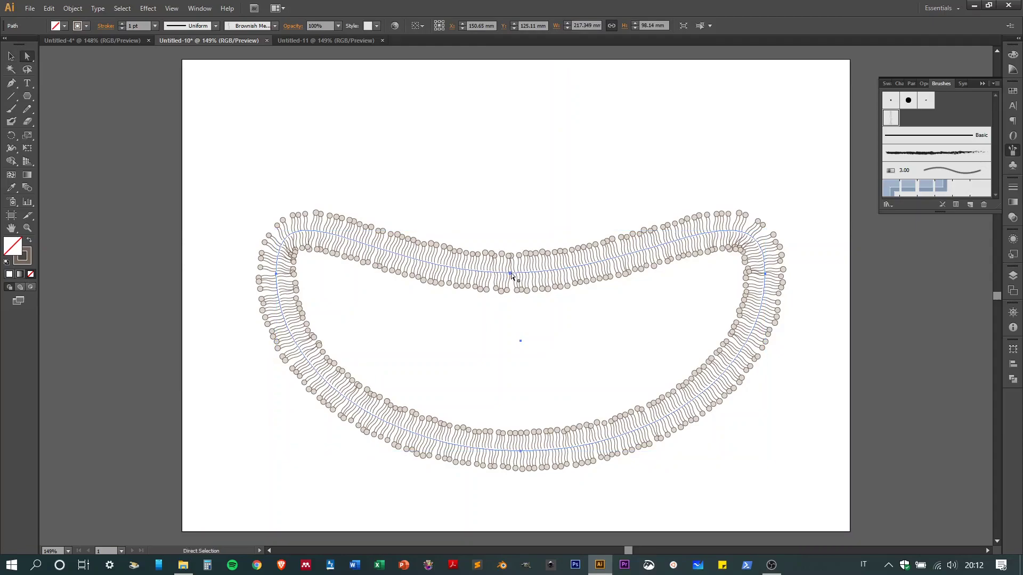
key("v")
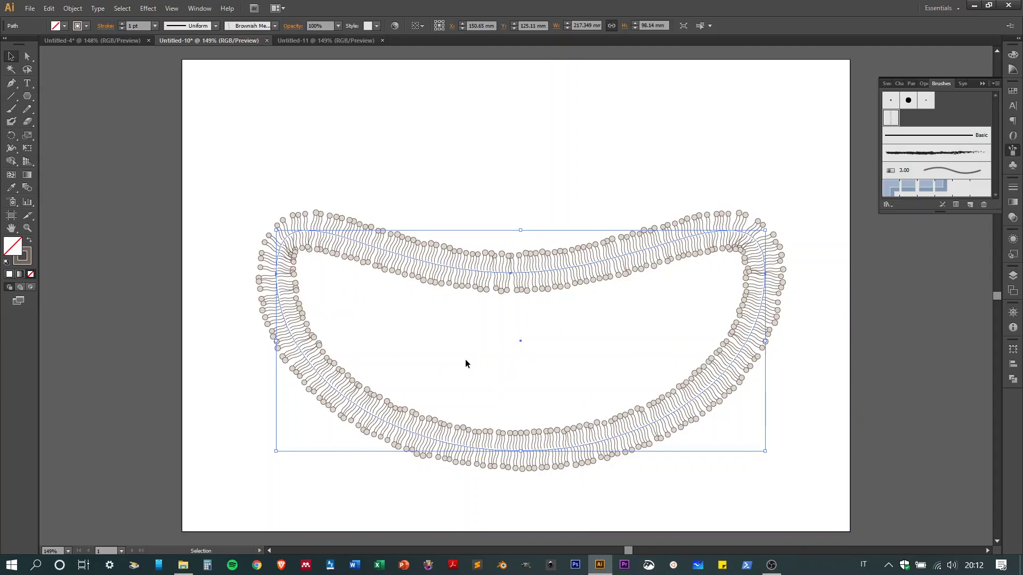
left_click(64, 27)
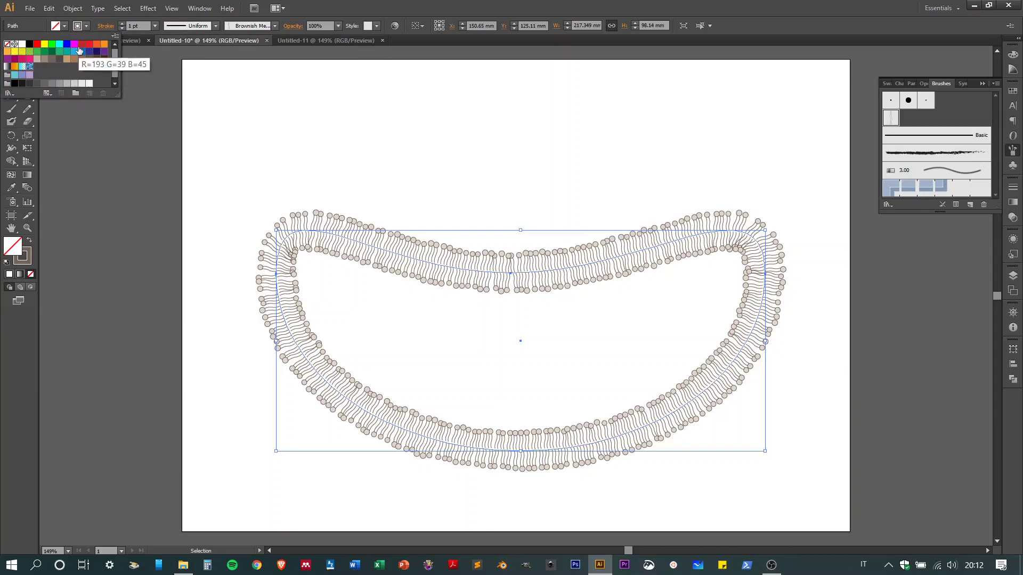
left_click(104, 45)
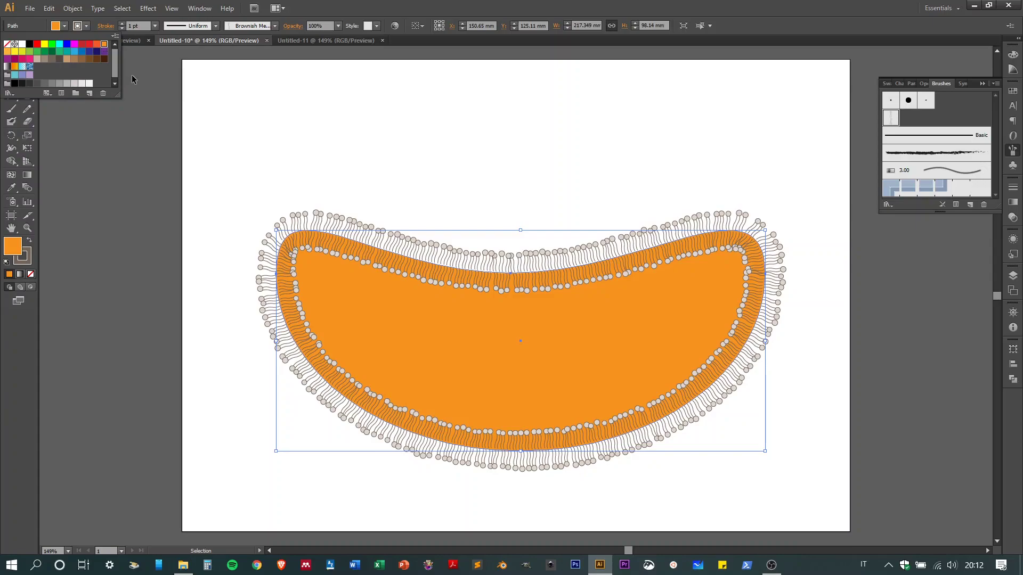
left_click(15, 52)
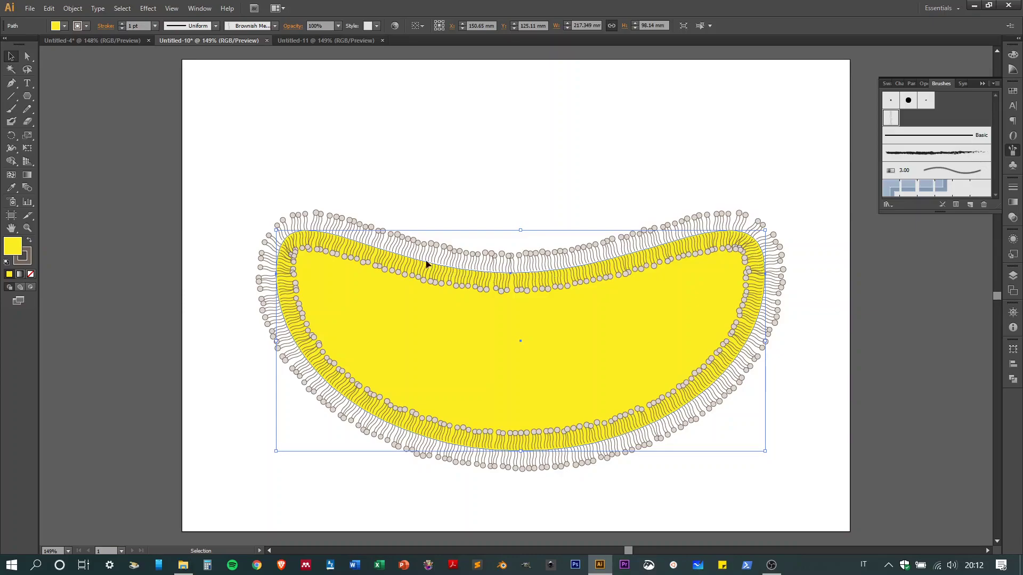
Try extreme fixed Scatter values on the Brownish Membrane brush, such as 275%, 110%, -111% and -1000%
double_click(896, 124)
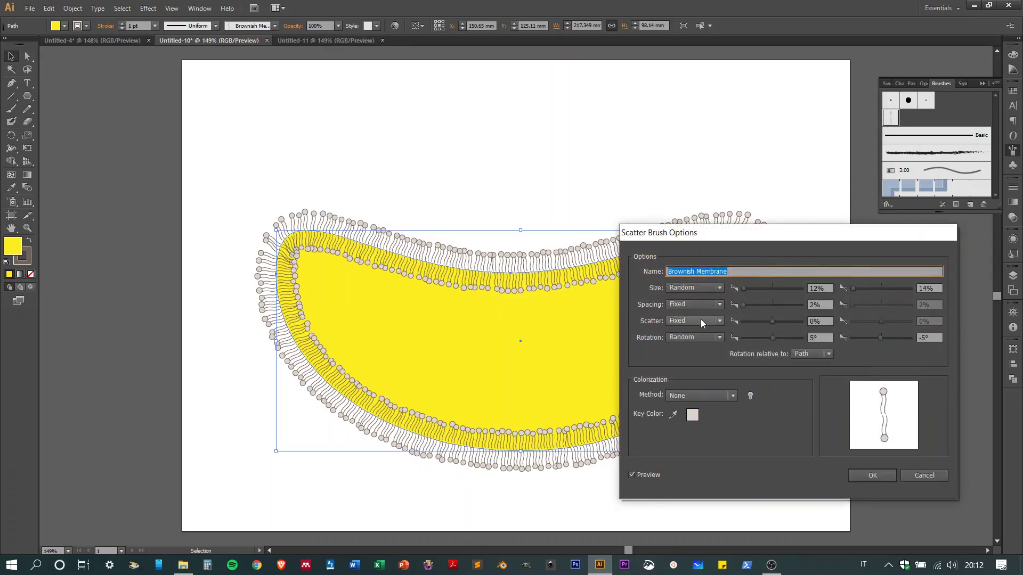
left_click_drag(772, 321, 780, 321)
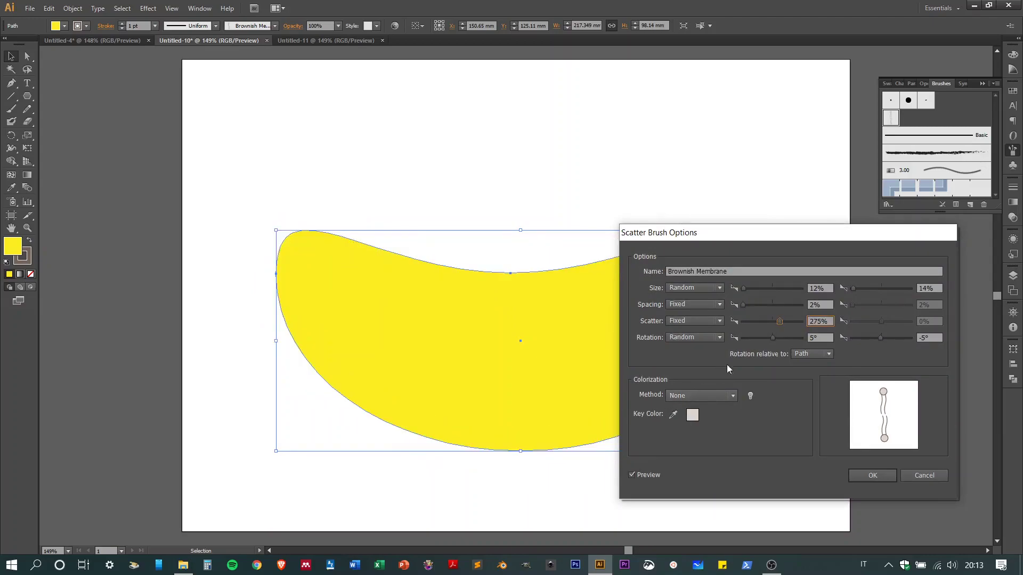
left_click(812, 322)
type("110")
left_click(832, 305)
left_click_drag(776, 319, 769, 320)
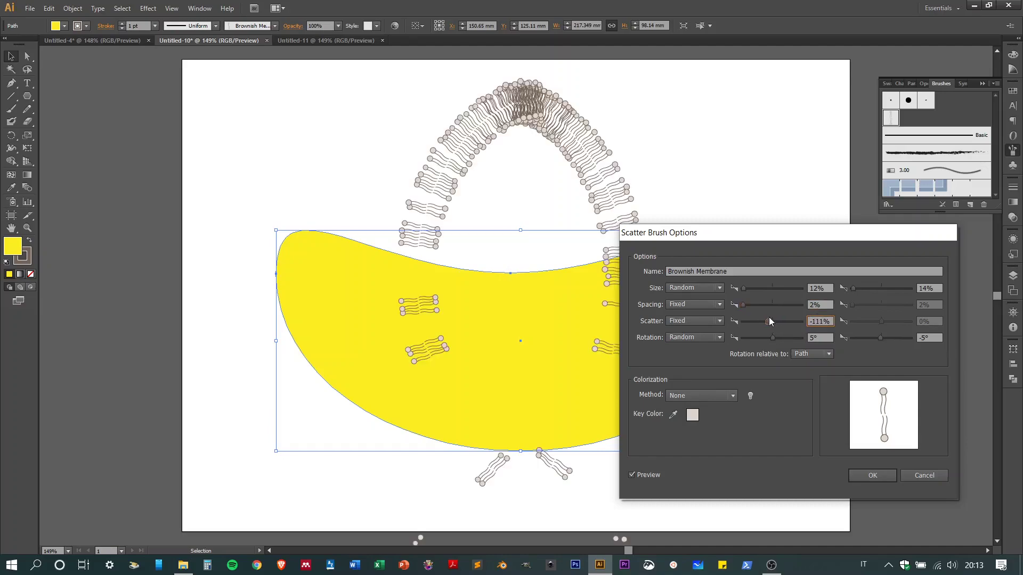
left_click_drag(769, 320, 739, 325)
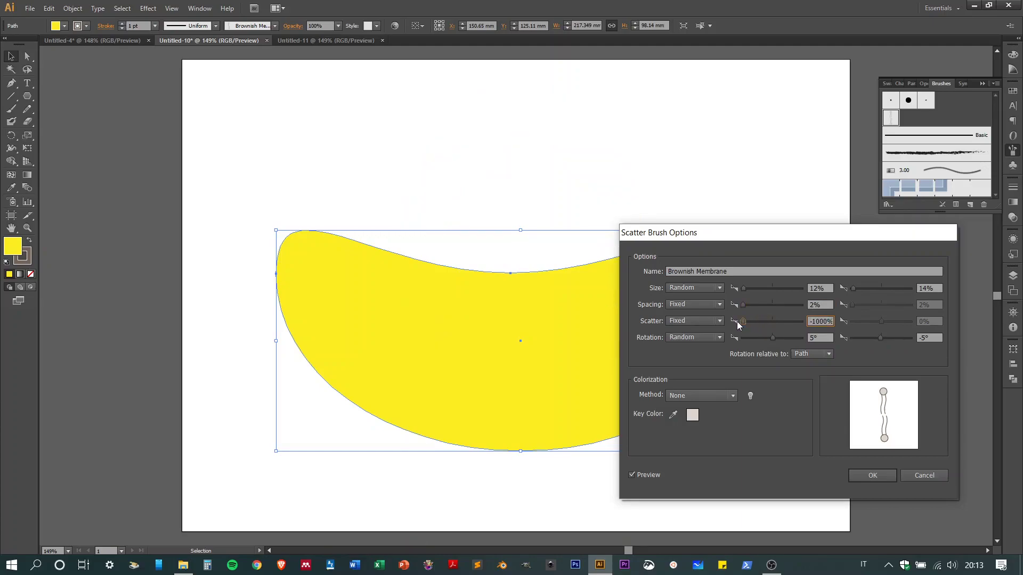
Try a fixed Scatter value of -2% to offset the membrane inward from the path
double_click(820, 321)
type("-2")
left_click(821, 338)
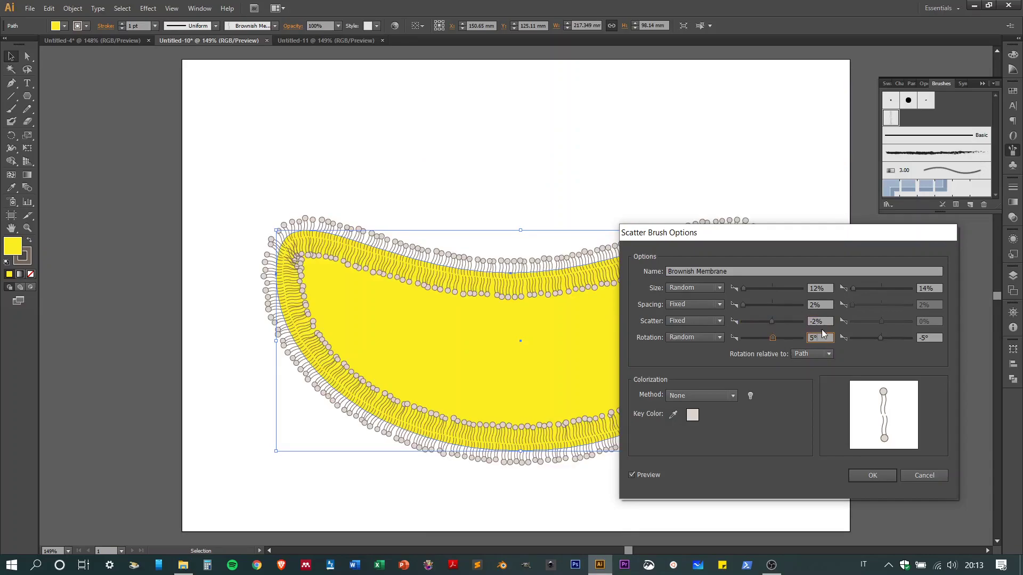
Try a fixed Scatter value of 6% to offset the membrane outside the yellow fill
left_click(814, 321)
key("BackSpace")
double_click(814, 321)
type("6")
left_click(820, 305)
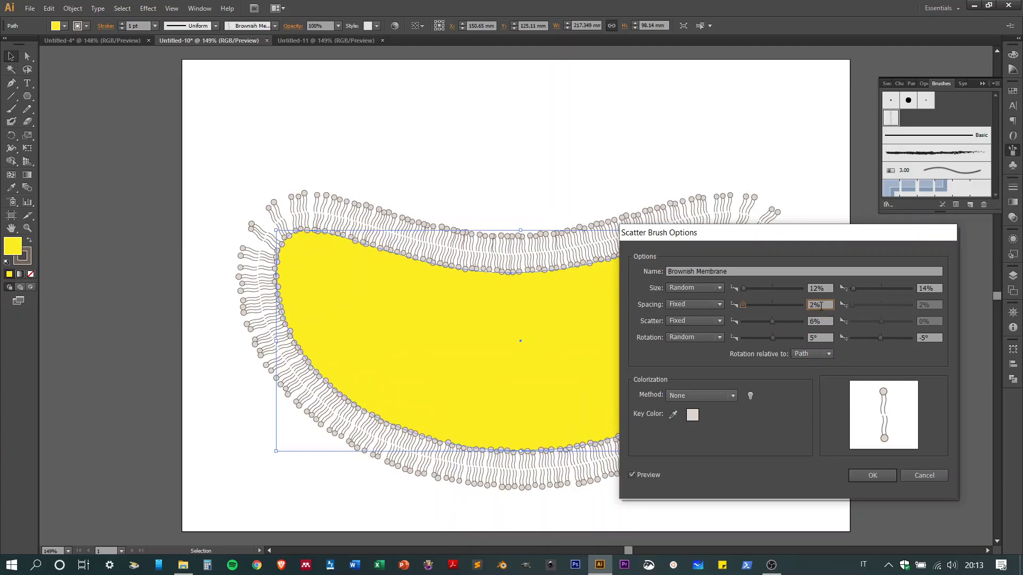
Inspect the previewed membrane offset, discard the brush option changes and remove the yellow fill from the shape
mouse_move(819, 241)
left_mouse_down()
mouse_move(881, 293)
mouse_move(913, 352)
left_mouse_up()
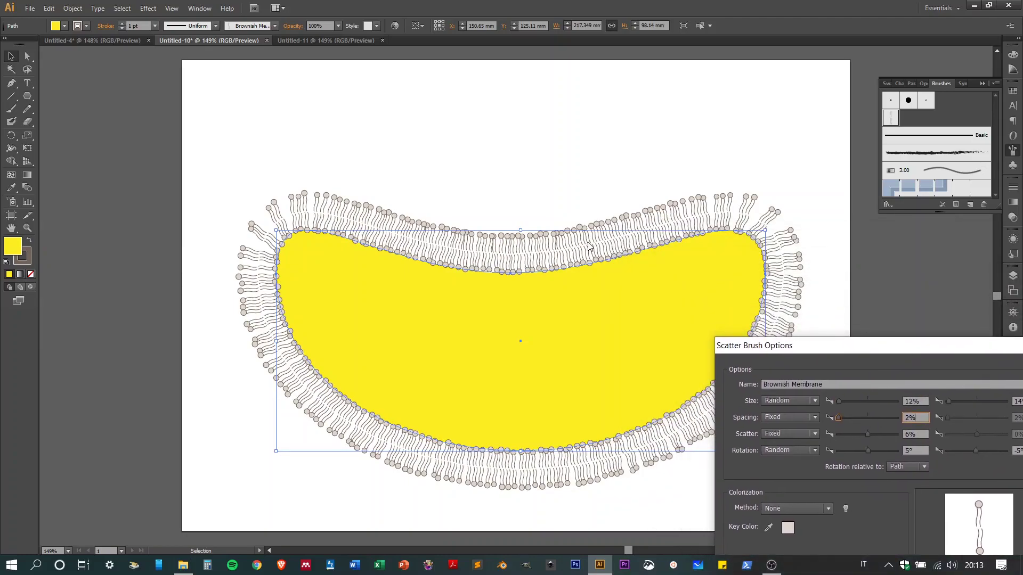
left_click_drag(809, 354, 618, 264)
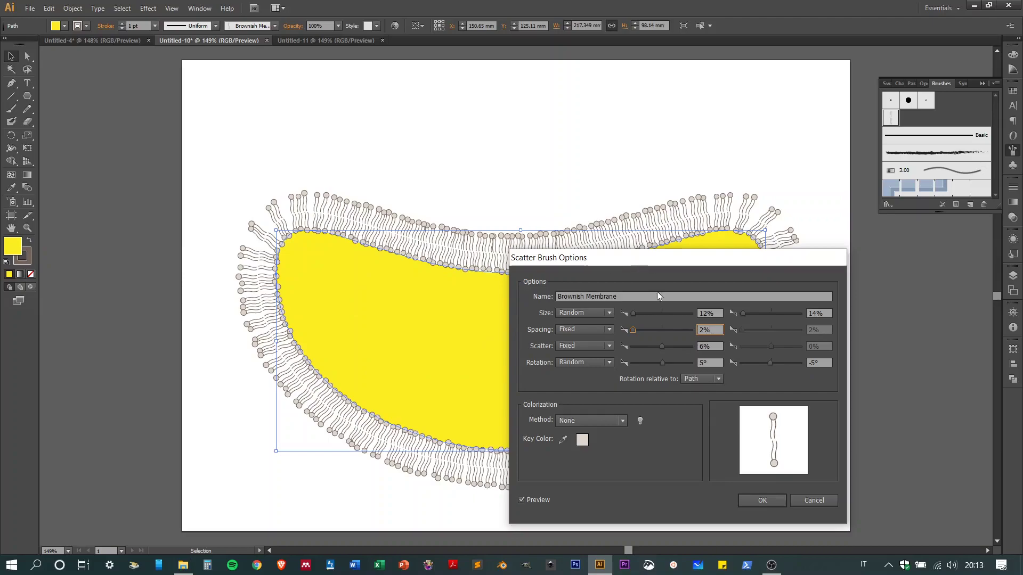
left_click(803, 499)
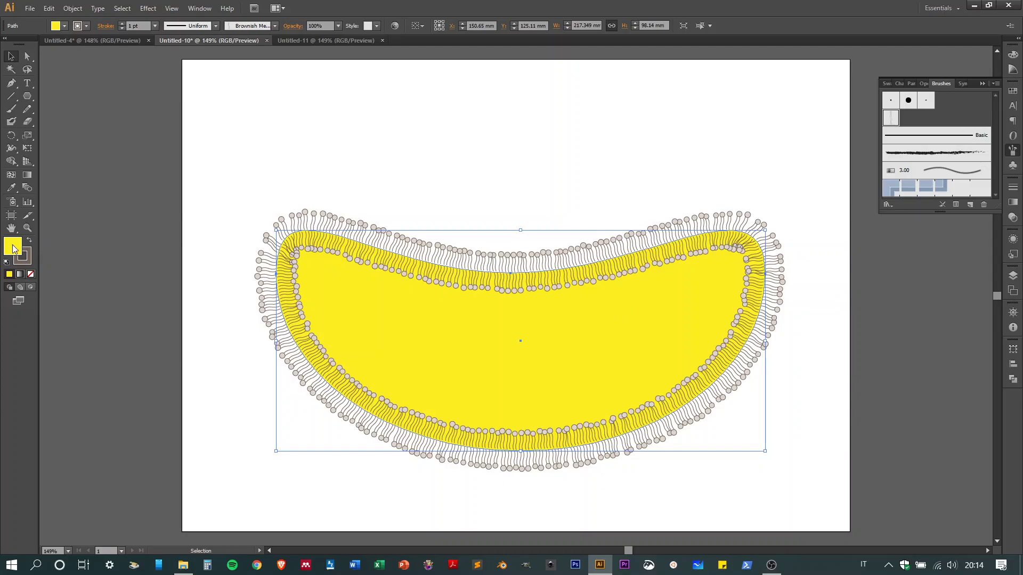
left_click(32, 273)
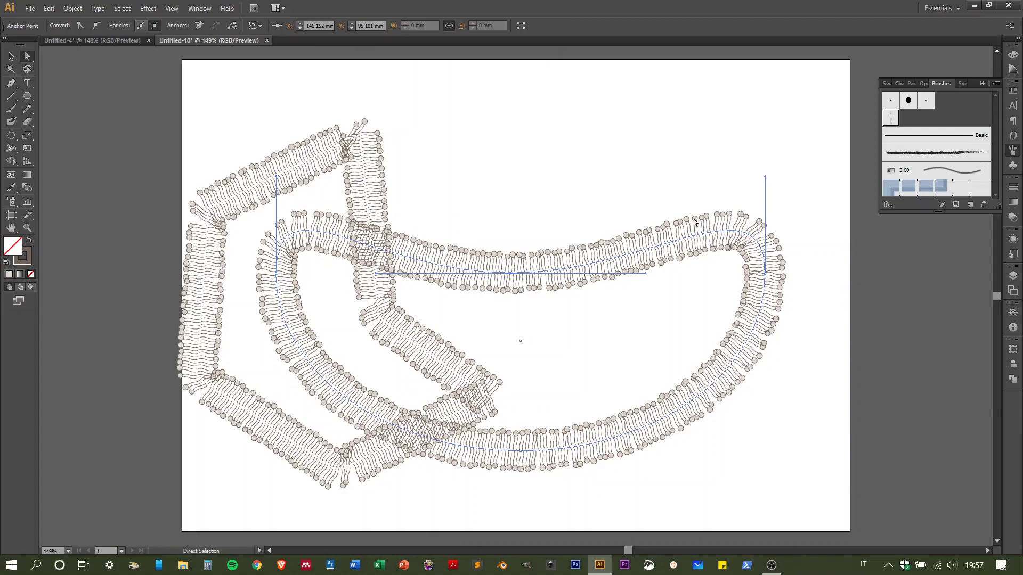
Reapply the membrane brush to the dented ellipse and save the brushes as a library named brownish-membrane.ai
left_click(894, 122)
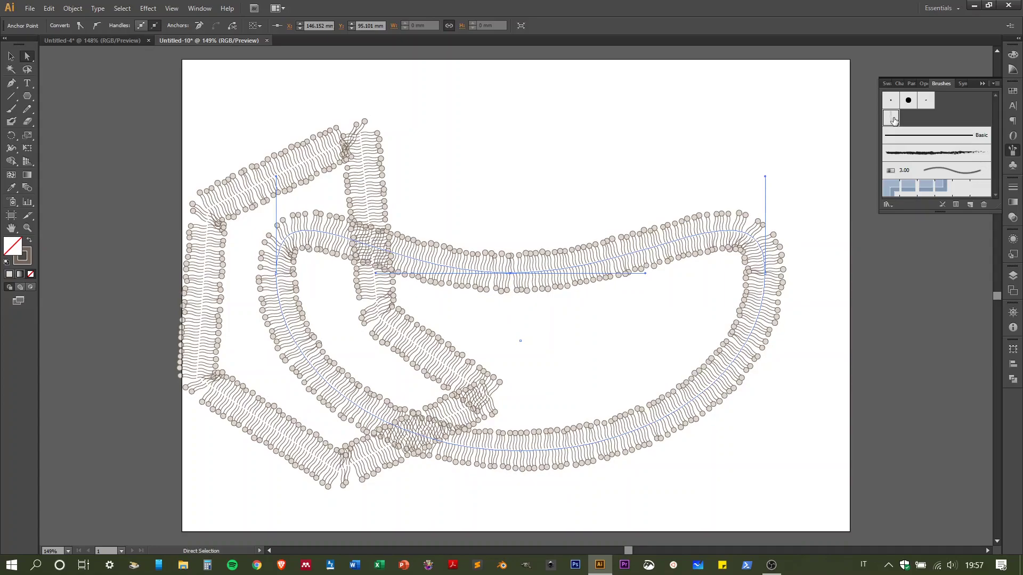
left_click(894, 122)
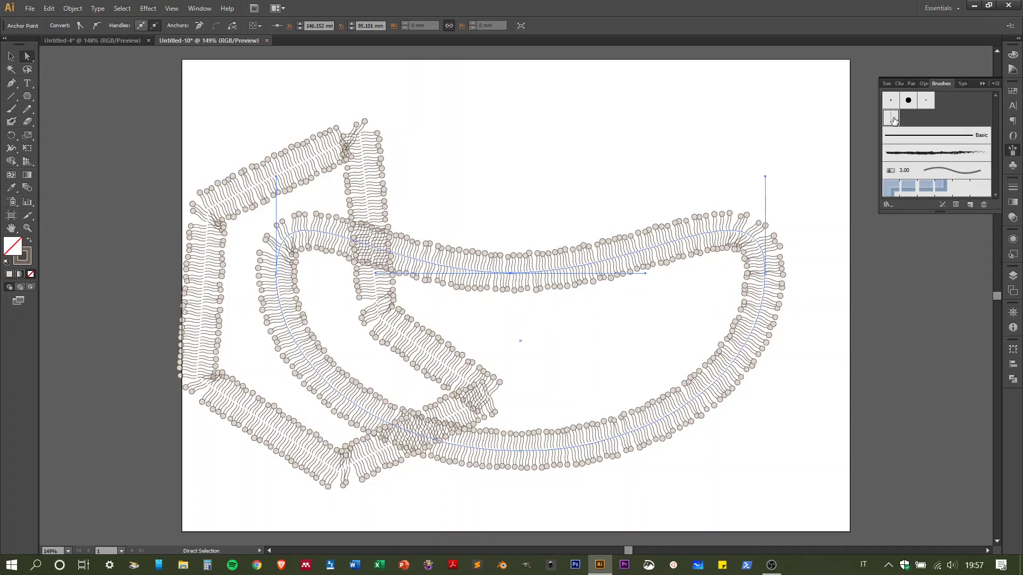
left_click(887, 206)
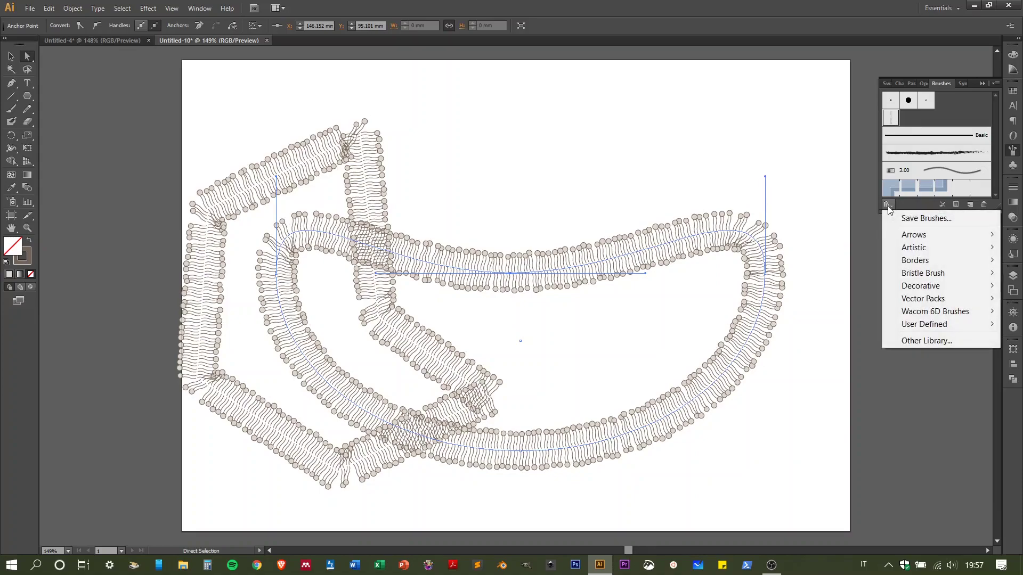
left_click(890, 218)
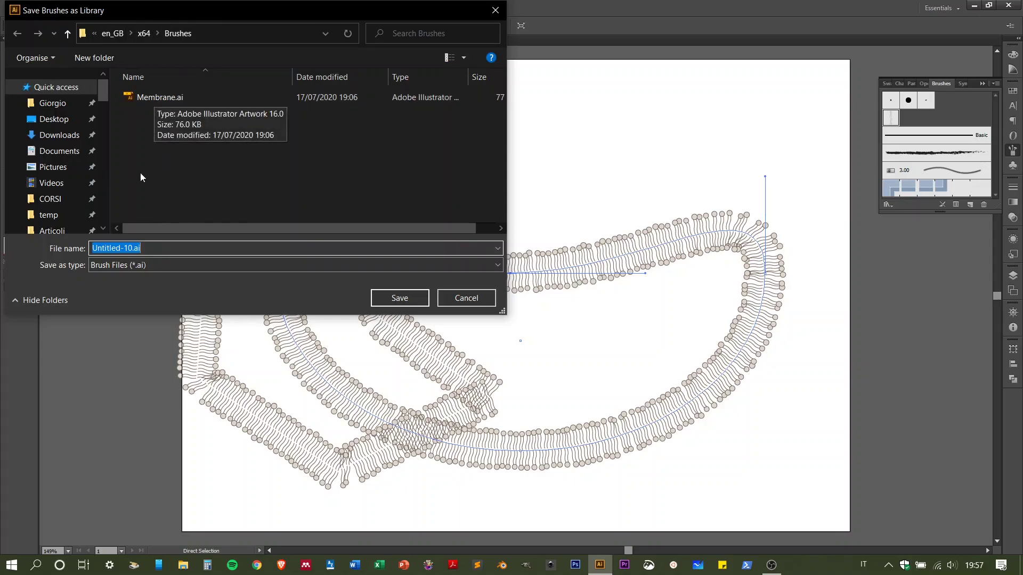
left_click(121, 249)
double_click(122, 249)
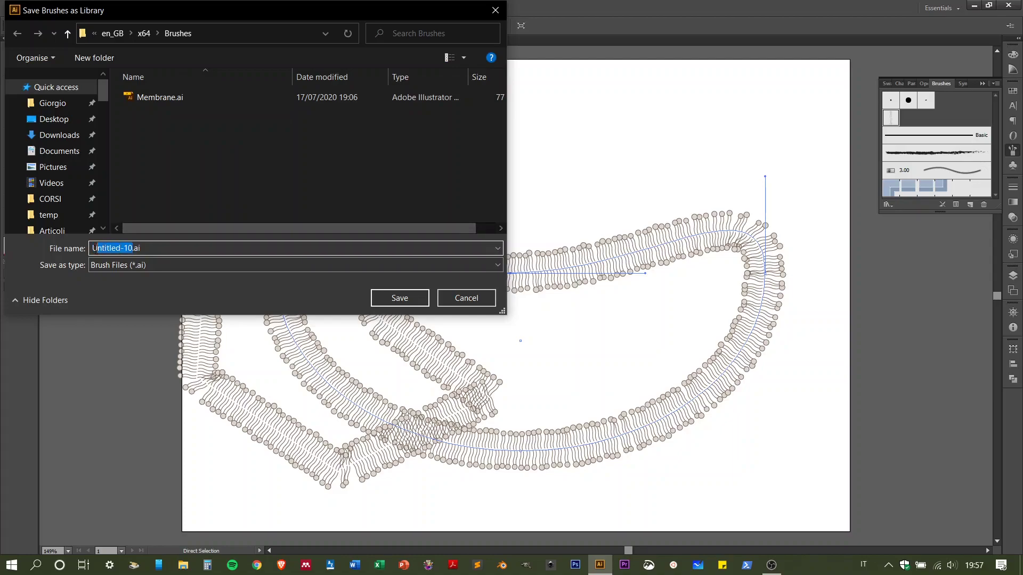
type("brownish-b")
key("BackSpace")
type("membrane")
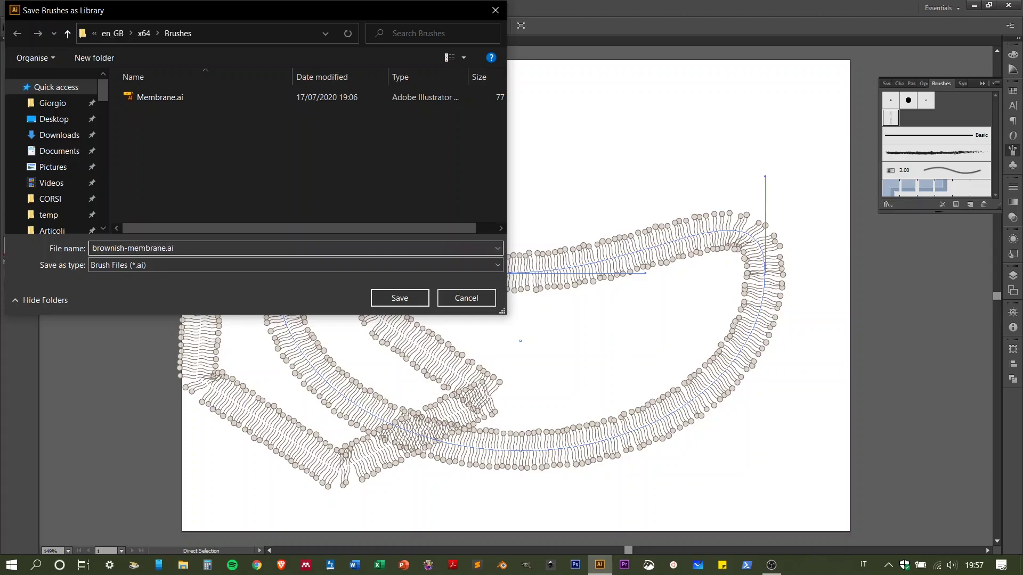
left_click(375, 295)
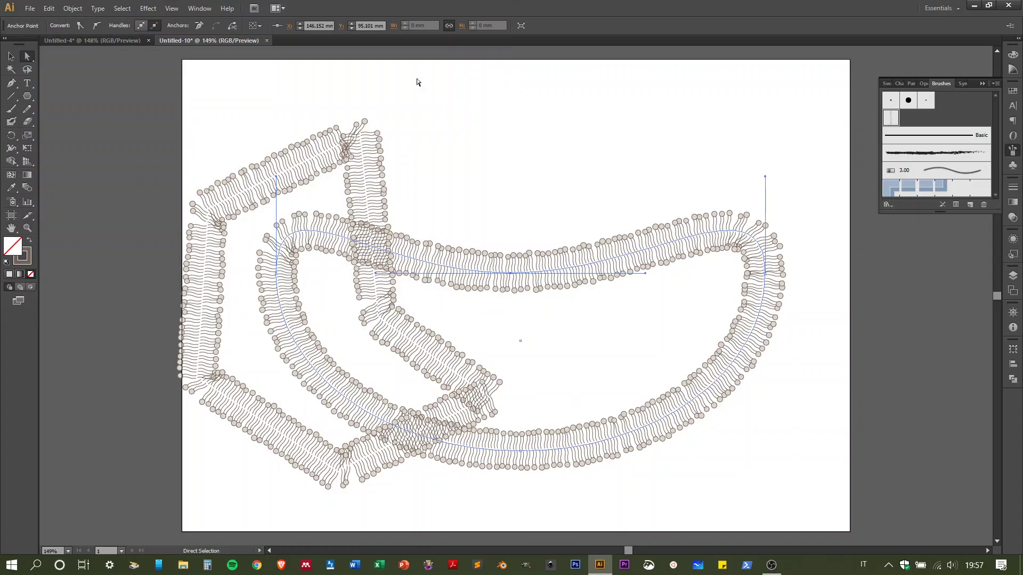
Create a new A4 landscape document in RGB, 297 by 210 mm, with one artboard
left_click(33, 8)
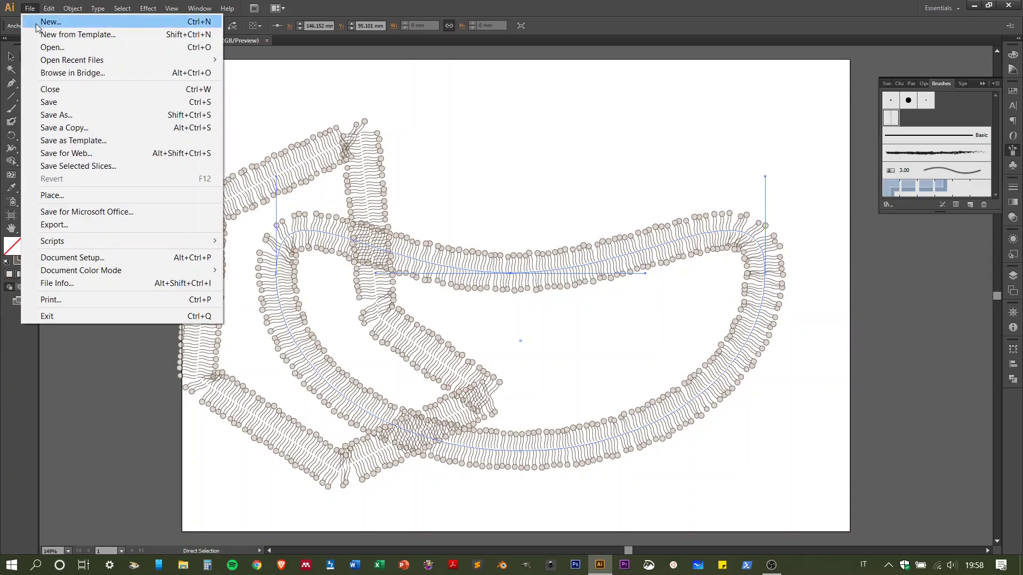
left_click(36, 22)
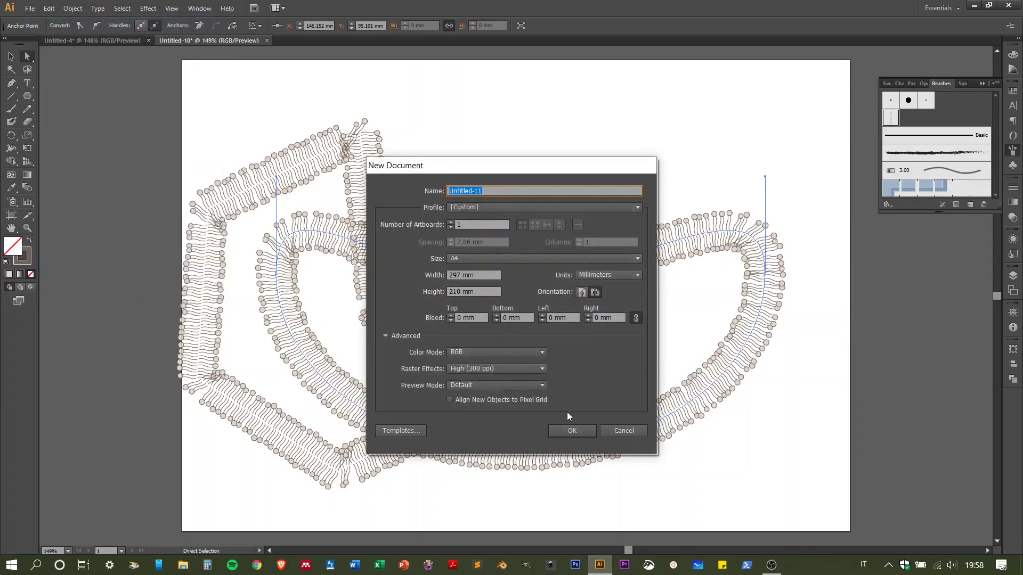
left_click(572, 430)
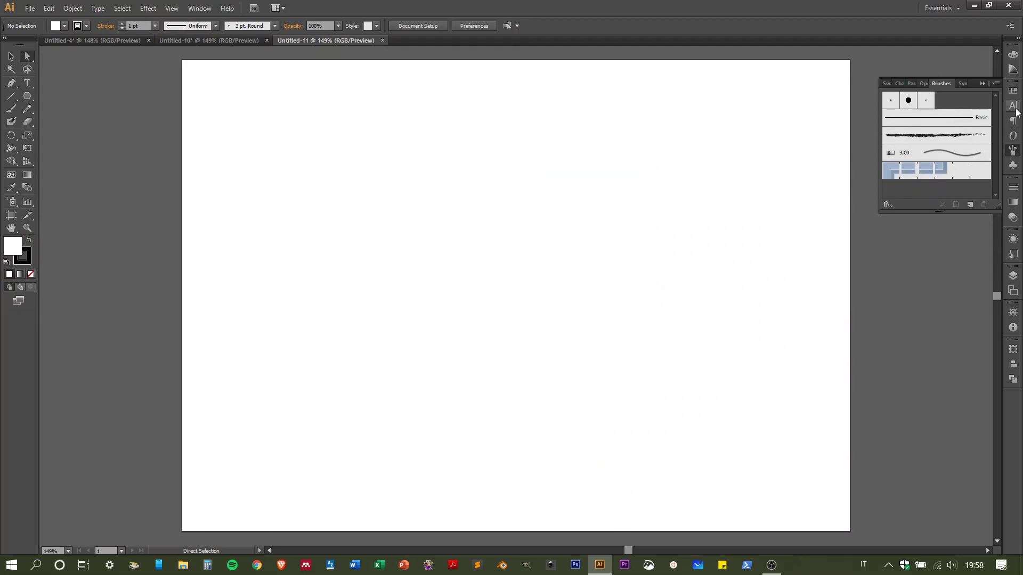
Check the user-defined brush libraries for brownish-membrane and return to the Untitled-10 document
left_click(889, 205)
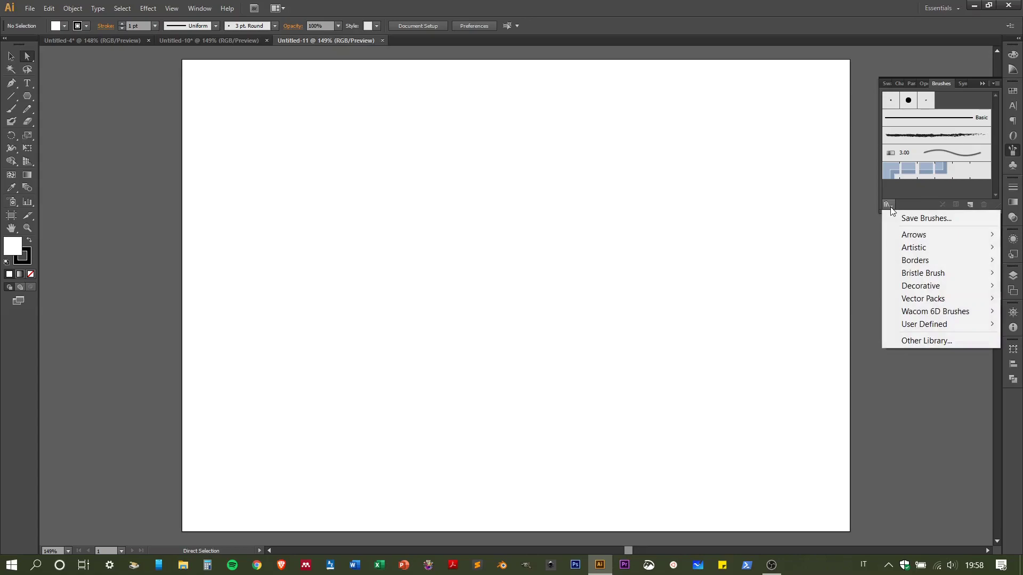
mouse_move(921, 325)
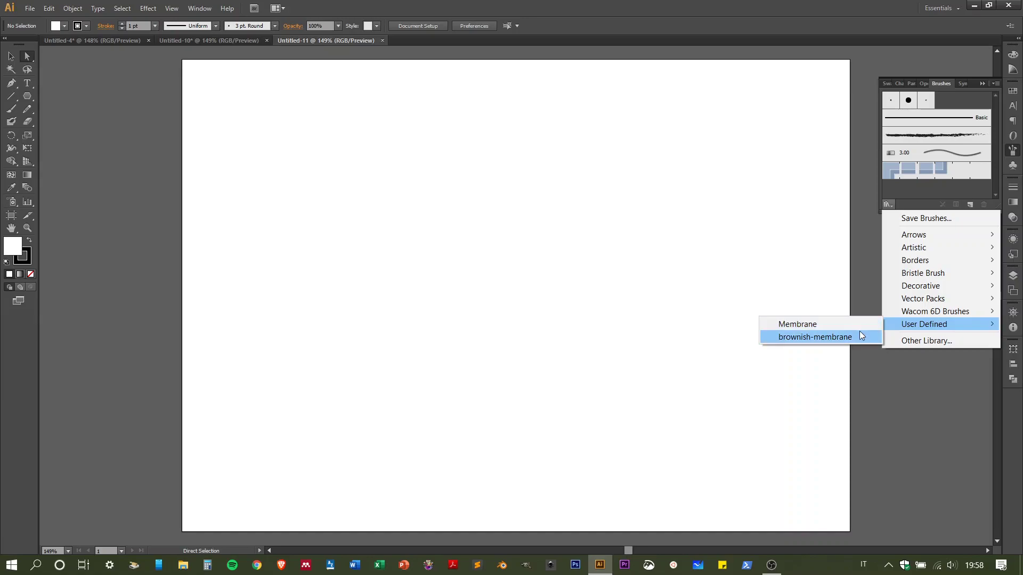
left_click(860, 294)
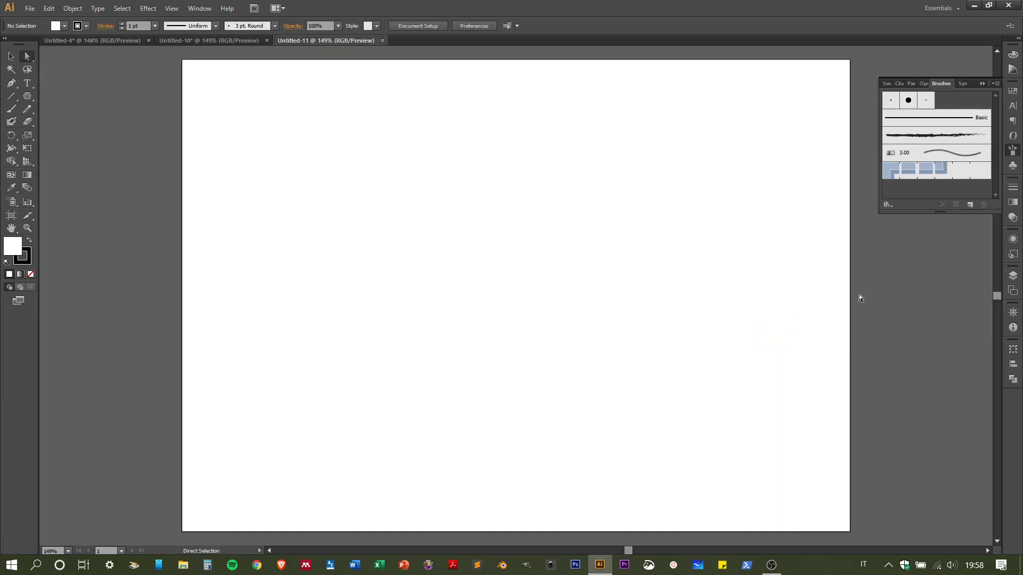
left_click(215, 41)
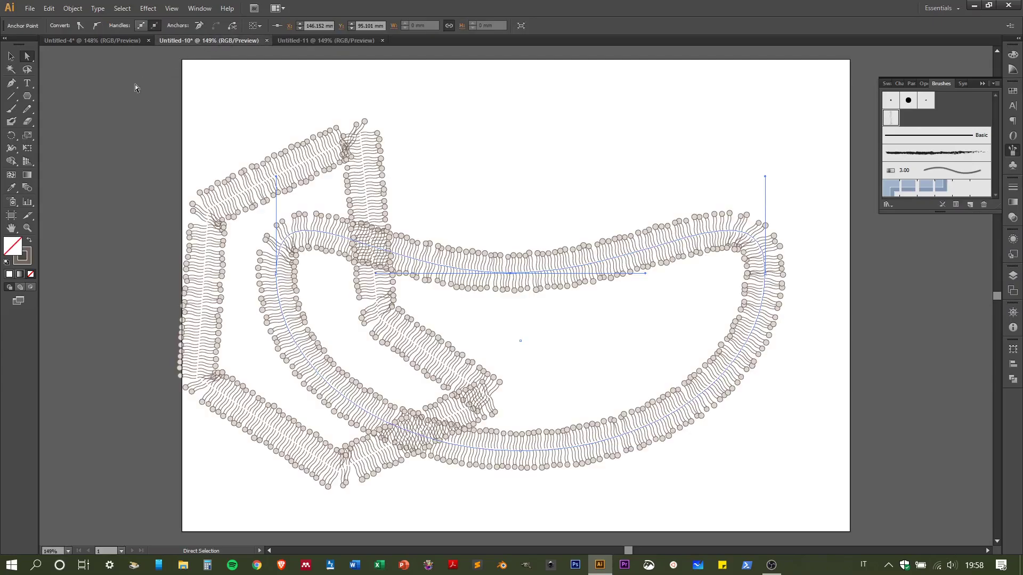